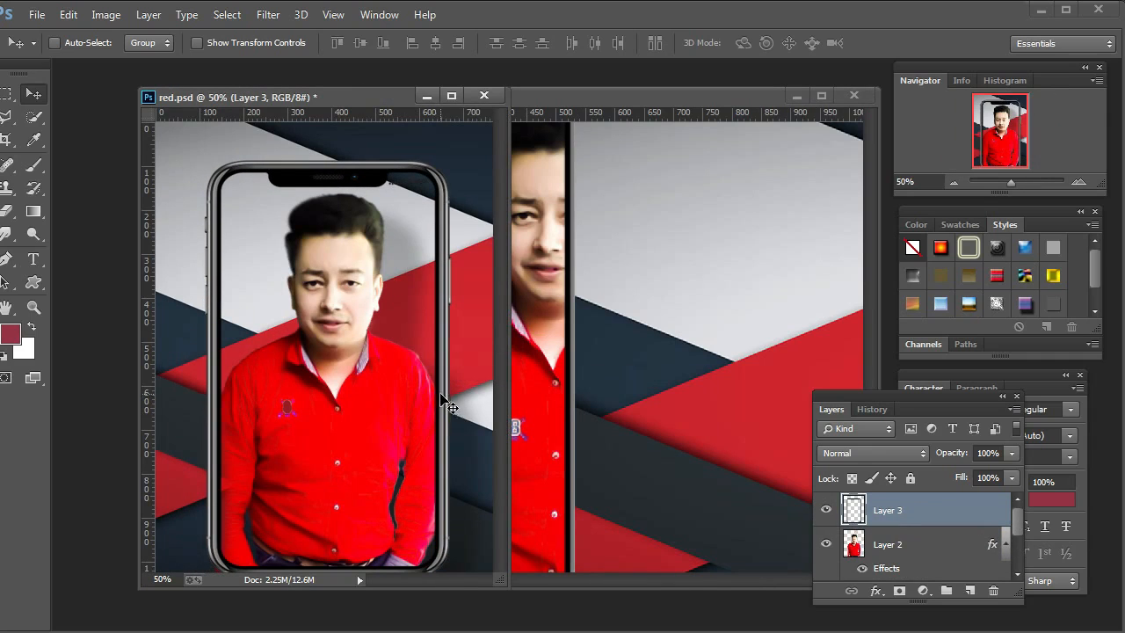
Step: Show the transform controls and widen the phone frame layer on both sides, applying the transformation
{"action": "left_click", "coordinate": [223, 42]}
{"action": "left_click_drag", "start_coordinate": [175, 387], "coordinate": [157, 387]}
{"action": "left_click_drag", "start_coordinate": [227, 398], "coordinate": [249, 387]}
{"action": "key", "text": "Return"}
Step: Move the man's layer slightly up inside the phone frame and stretch it a little wider
{"action": "right_click", "coordinate": [274, 392]}
{"action": "left_click", "coordinate": [290, 404]}
{"action": "left_click_drag", "start_coordinate": [294, 431], "coordinate": [297, 420]}
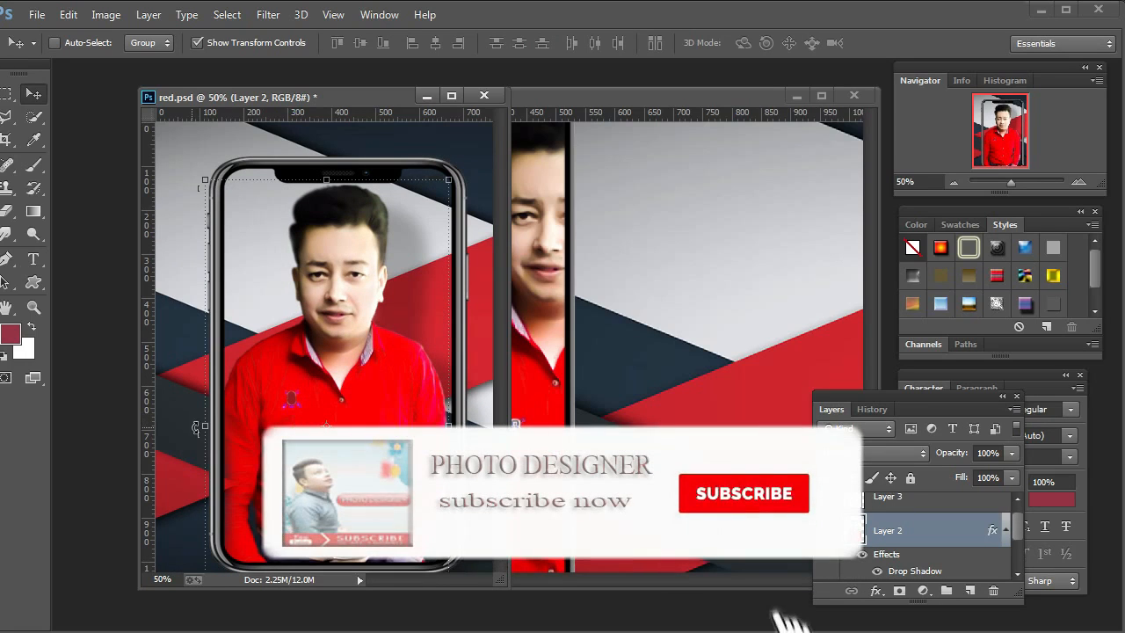
{"action": "left_click_drag", "start_coordinate": [204, 426], "coordinate": [193, 424]}
{"action": "key", "text": "Return"}
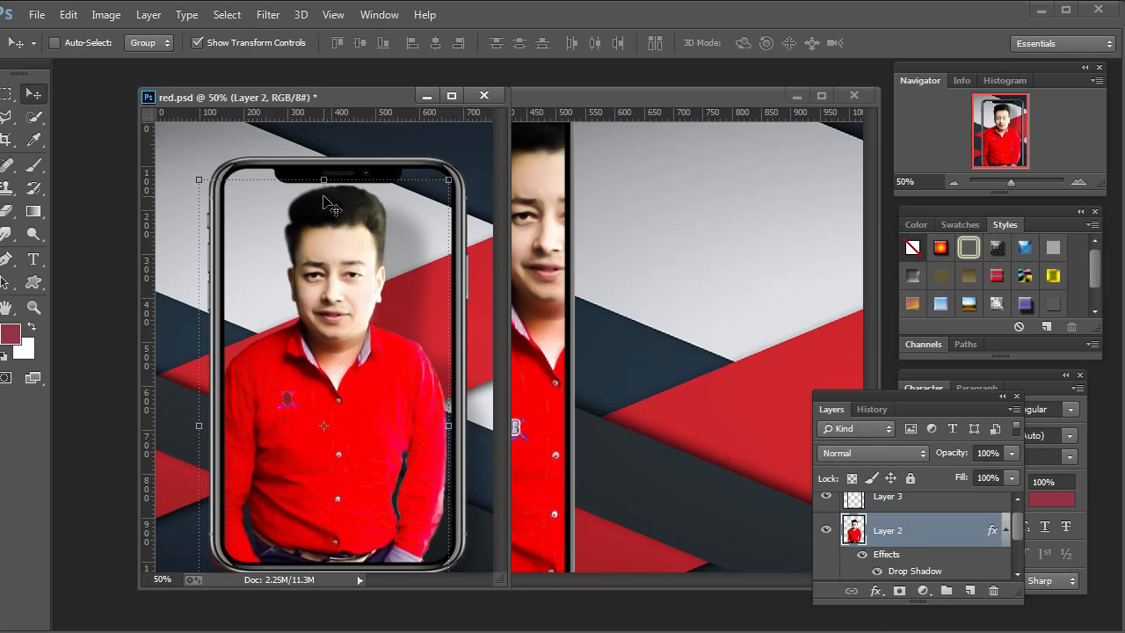
Step: Fit red.psd on screen, switch to the ais76a.jpg document and select the layer of the lower shirt badge
{"action": "left_click", "coordinate": [33, 307]}
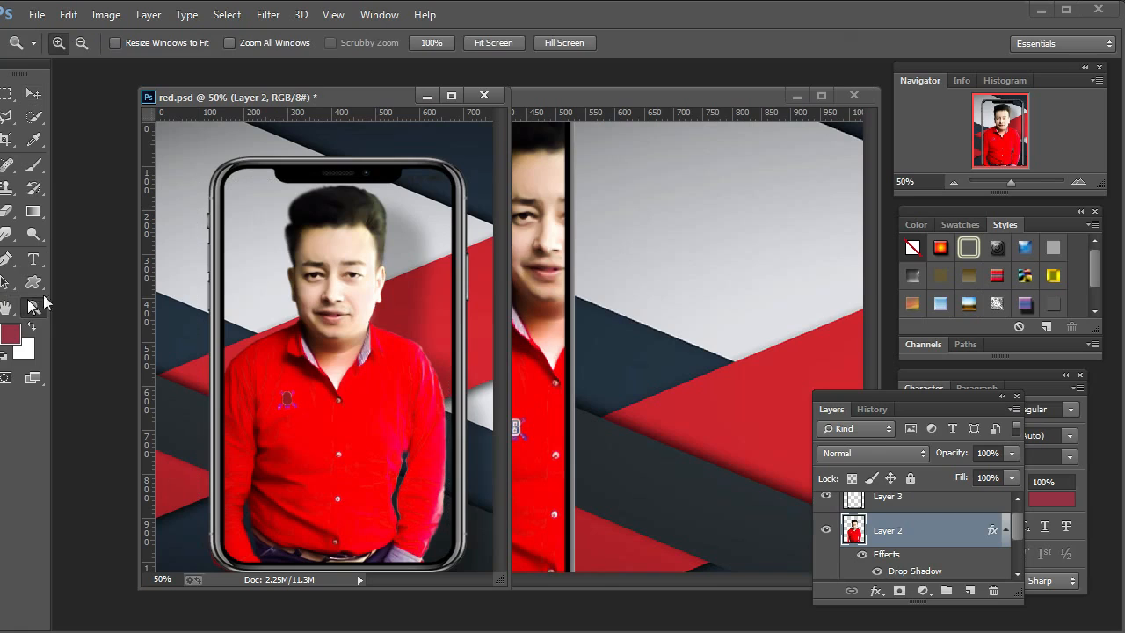
{"action": "right_click", "coordinate": [271, 277]}
{"action": "left_click", "coordinate": [283, 286]}
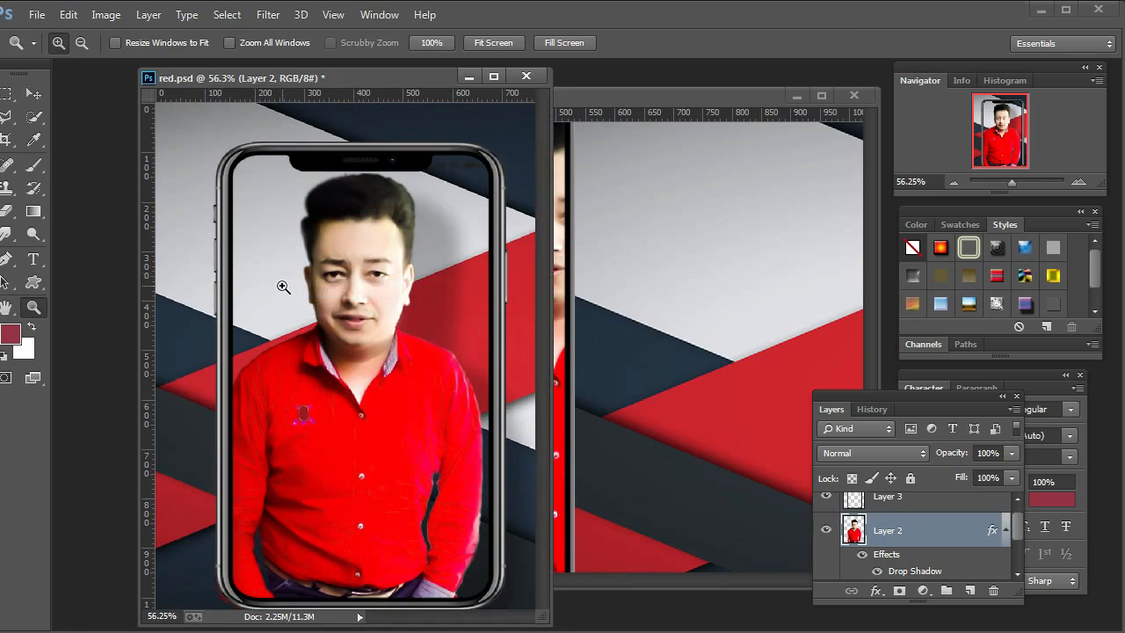
{"action": "left_click", "coordinate": [564, 345]}
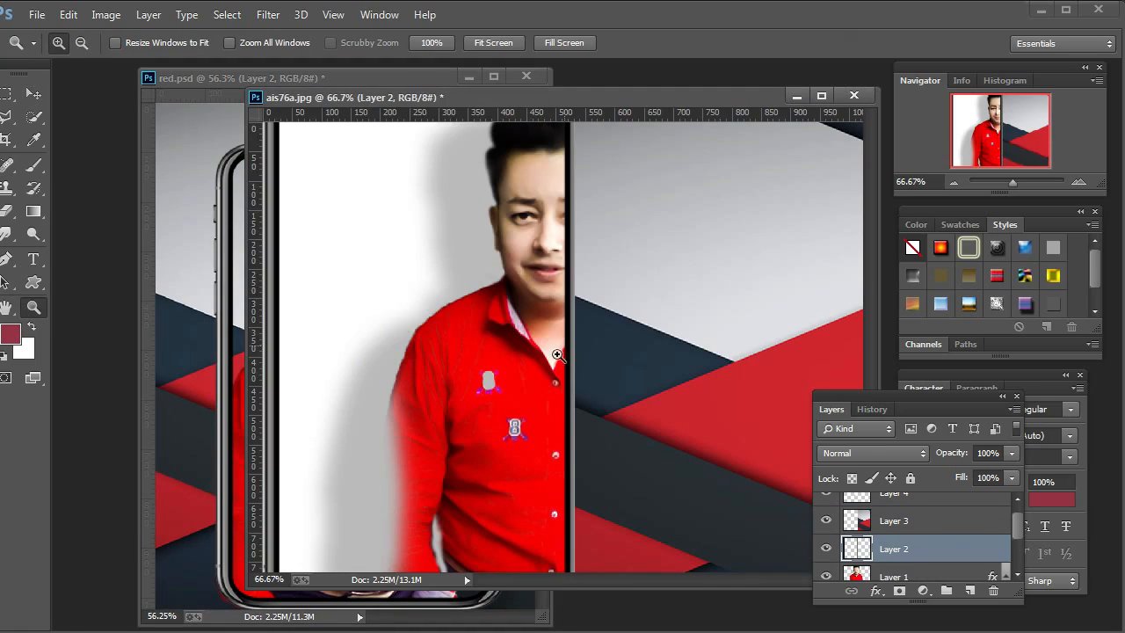
{"action": "left_click", "coordinate": [33, 93]}
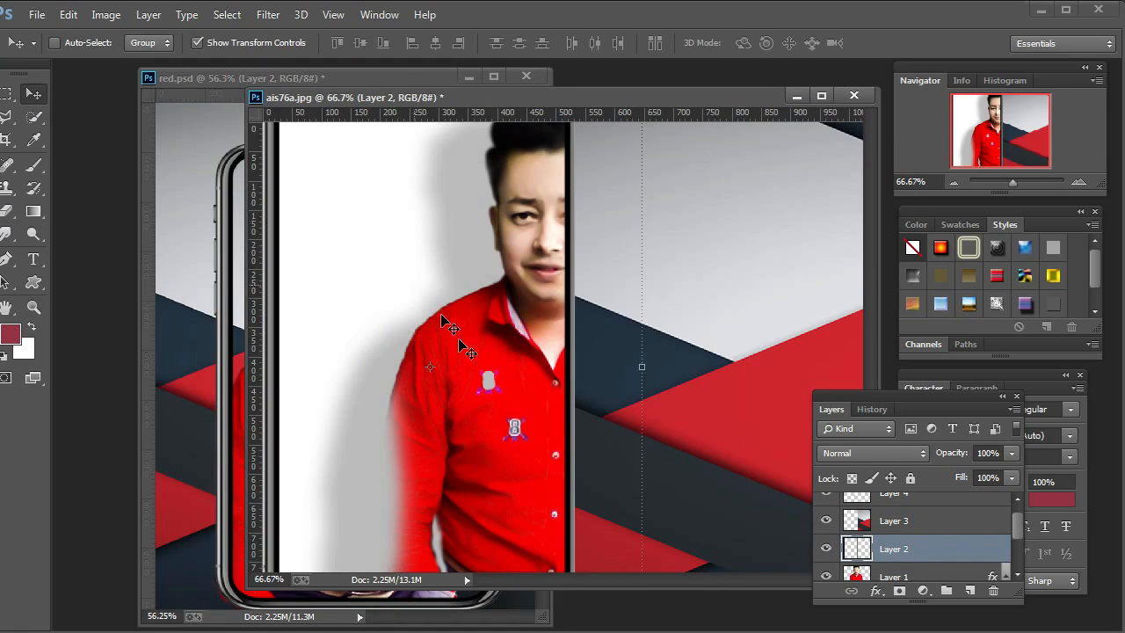
{"action": "right_click", "coordinate": [517, 429]}
{"action": "left_click", "coordinate": [520, 434]}
{"action": "key", "text": "ctrl+t"}
{"action": "left_click_drag", "start_coordinate": [515, 428], "coordinate": [414, 462]}
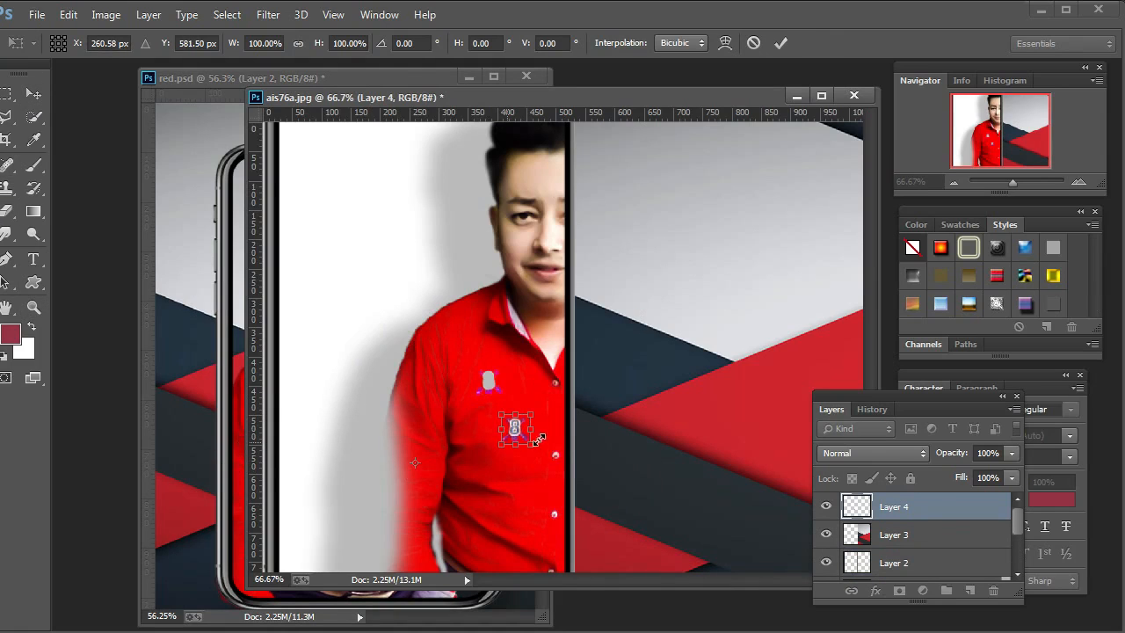
{"action": "left_click", "coordinate": [33, 93]}
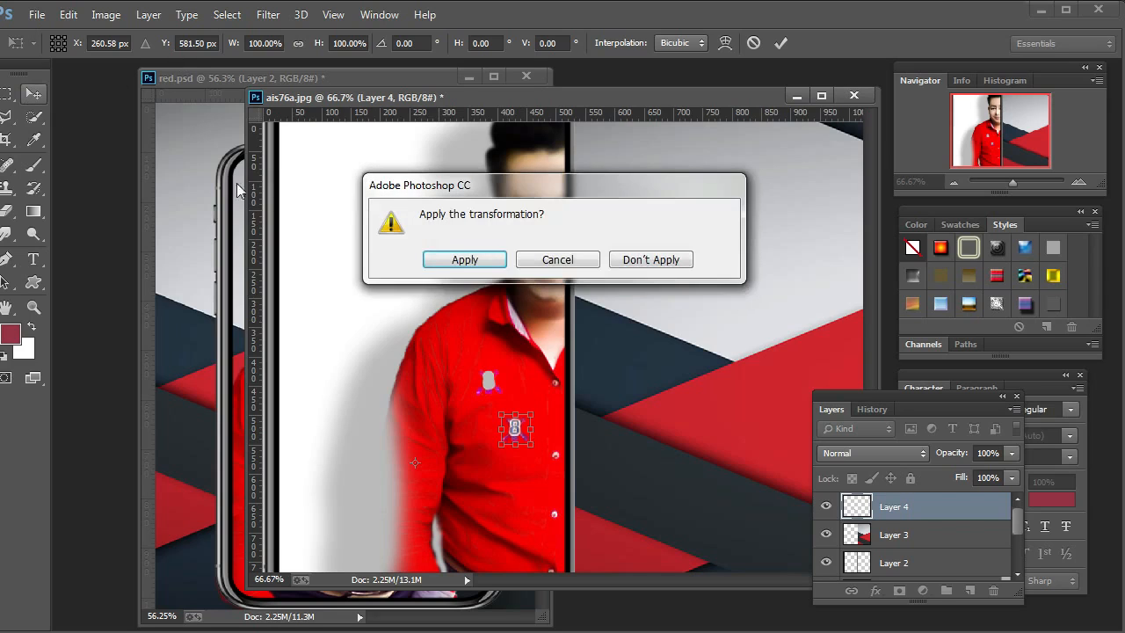
{"action": "left_click", "coordinate": [460, 258]}
Step: Copy the badge over the faded emblem on the man's shirt in red.psd and minimize ais76a.jpg
{"action": "left_click", "coordinate": [259, 44]}
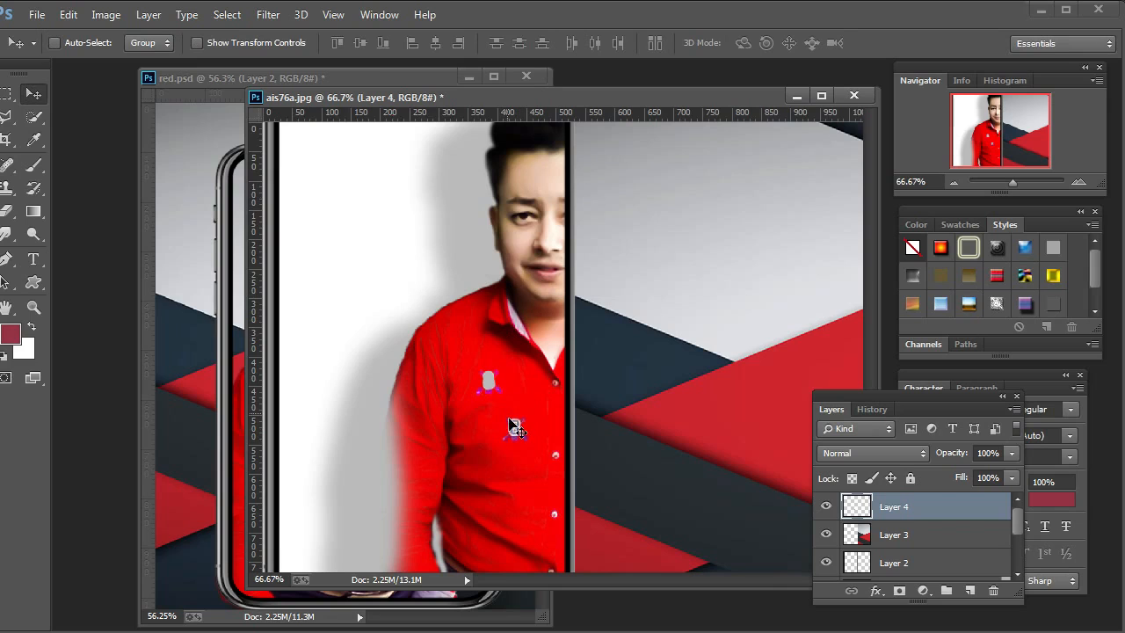
{"action": "left_click_drag", "start_coordinate": [510, 429], "coordinate": [304, 416]}
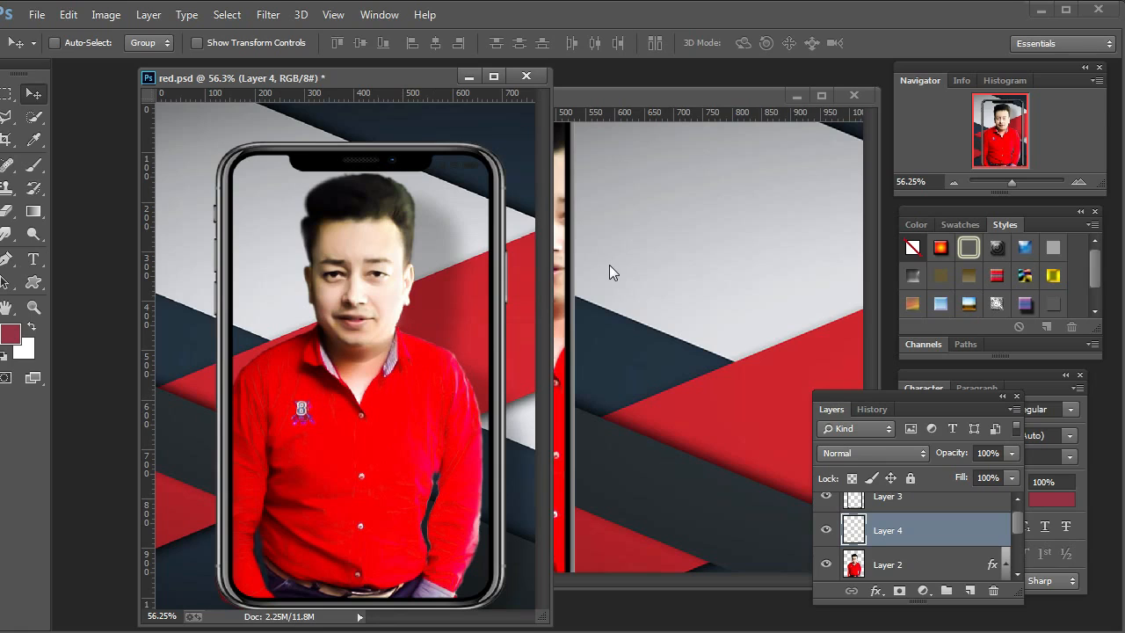
{"action": "left_click", "coordinate": [794, 94]}
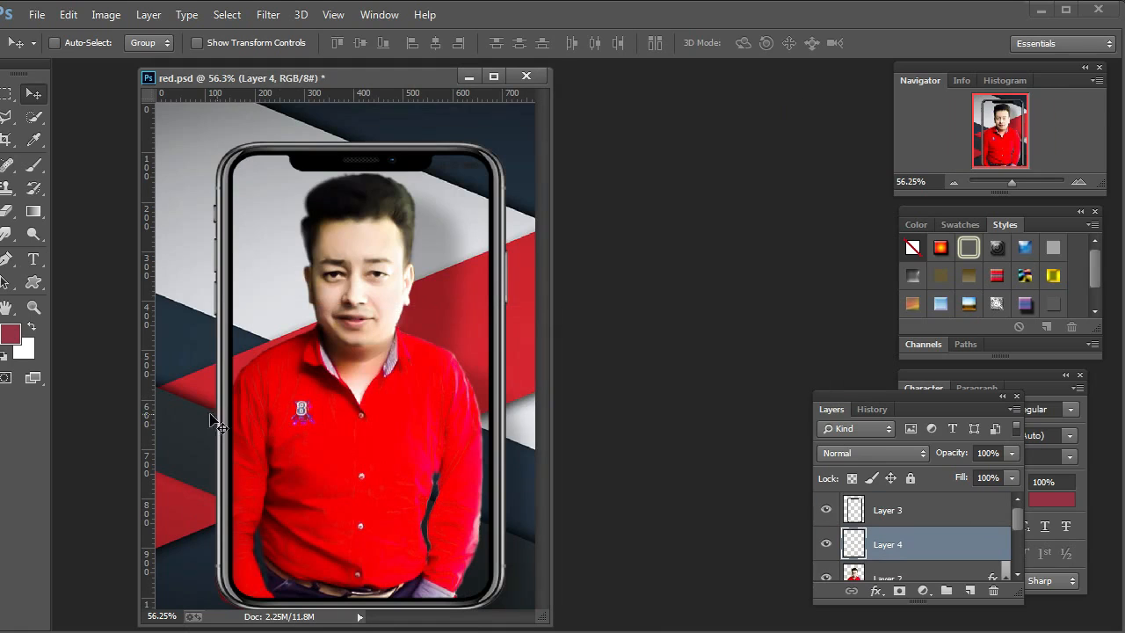
Step: Move the red.psd window to the middle of the workspace and fit the image on screen
{"action": "left_click", "coordinate": [34, 306]}
{"action": "right_click", "coordinate": [303, 300]}
{"action": "key", "text": "Escape"}
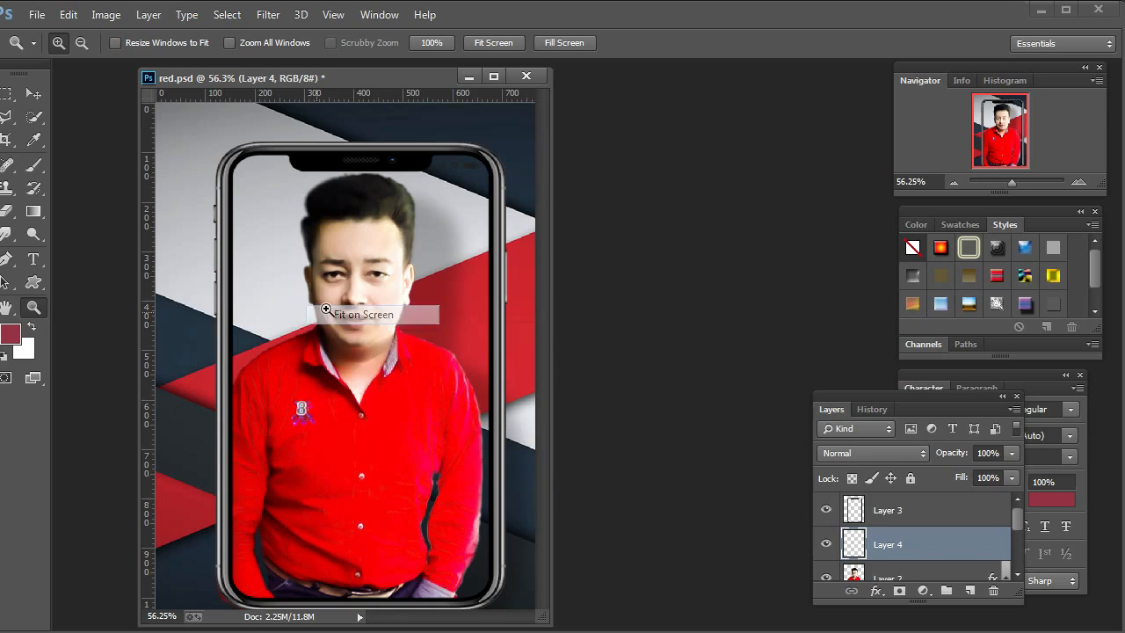
{"action": "left_click_drag", "start_coordinate": [251, 79], "coordinate": [460, 77]}
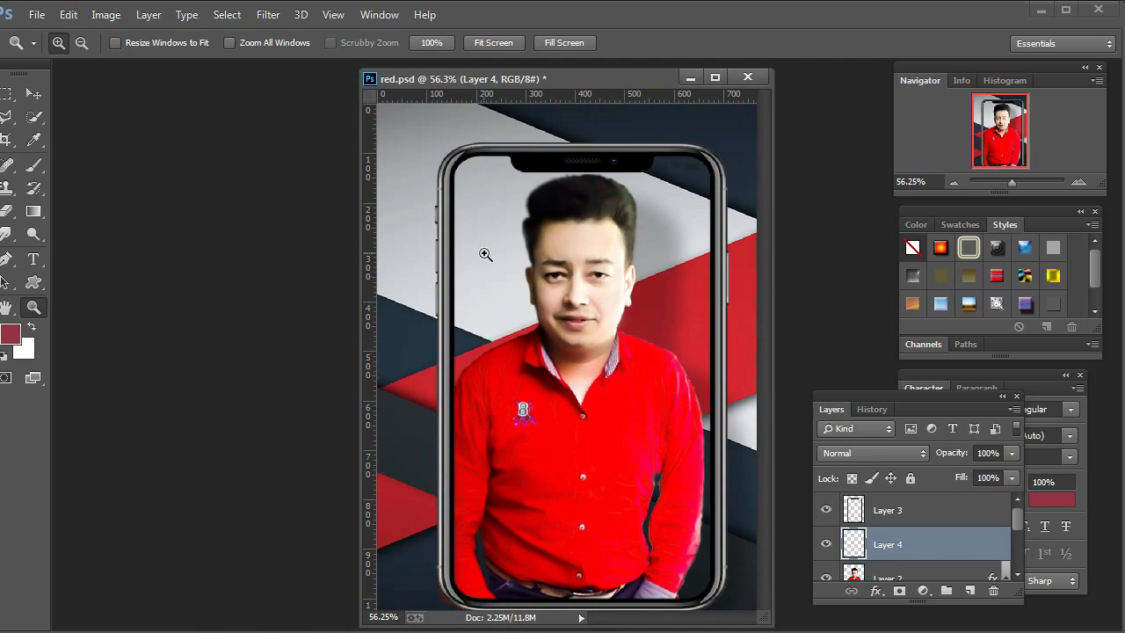
{"action": "right_click", "coordinate": [537, 252]}
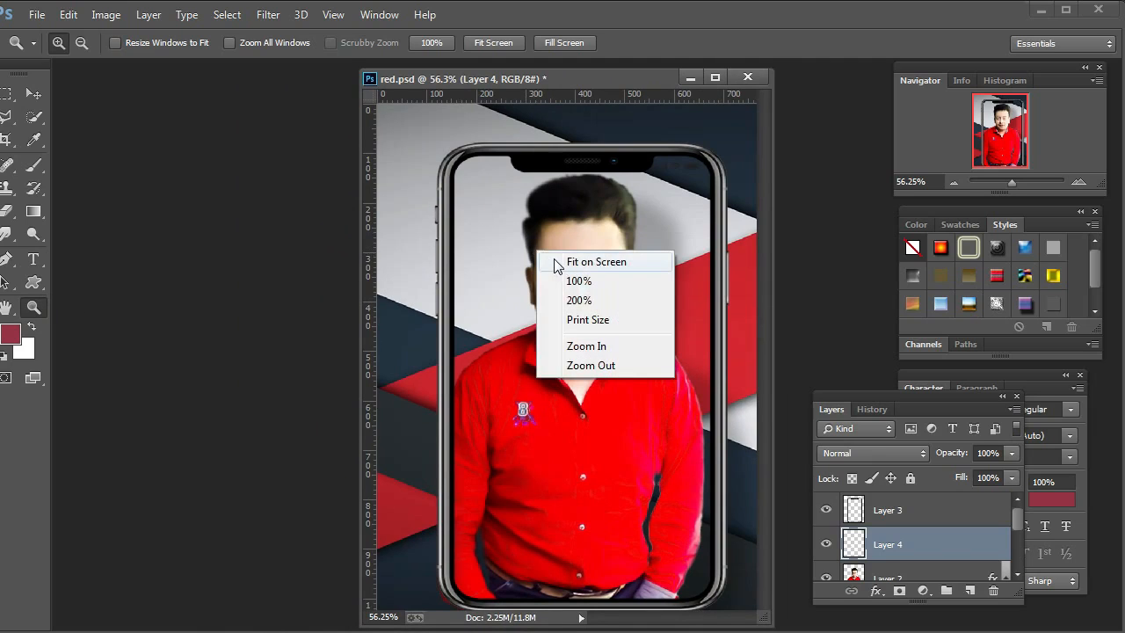
{"action": "left_click", "coordinate": [554, 262]}
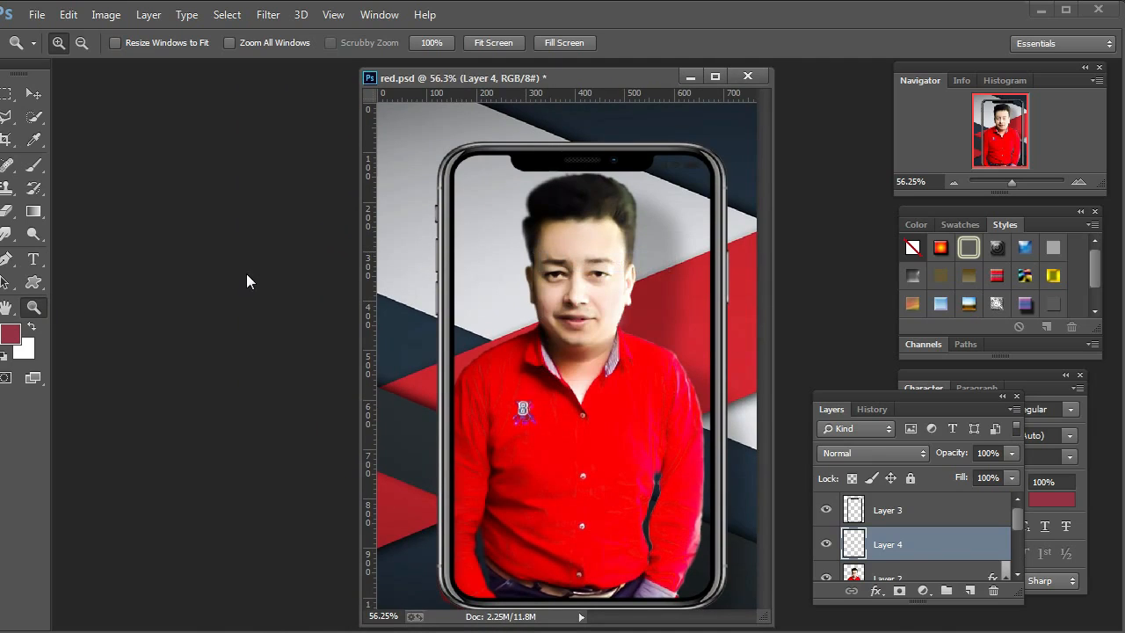
Step: Open starburst-effect-png-3.png and copy its image into red.psd as the topmost layer, minimizing the source document
{"action": "key", "text": "ctrl+o"}
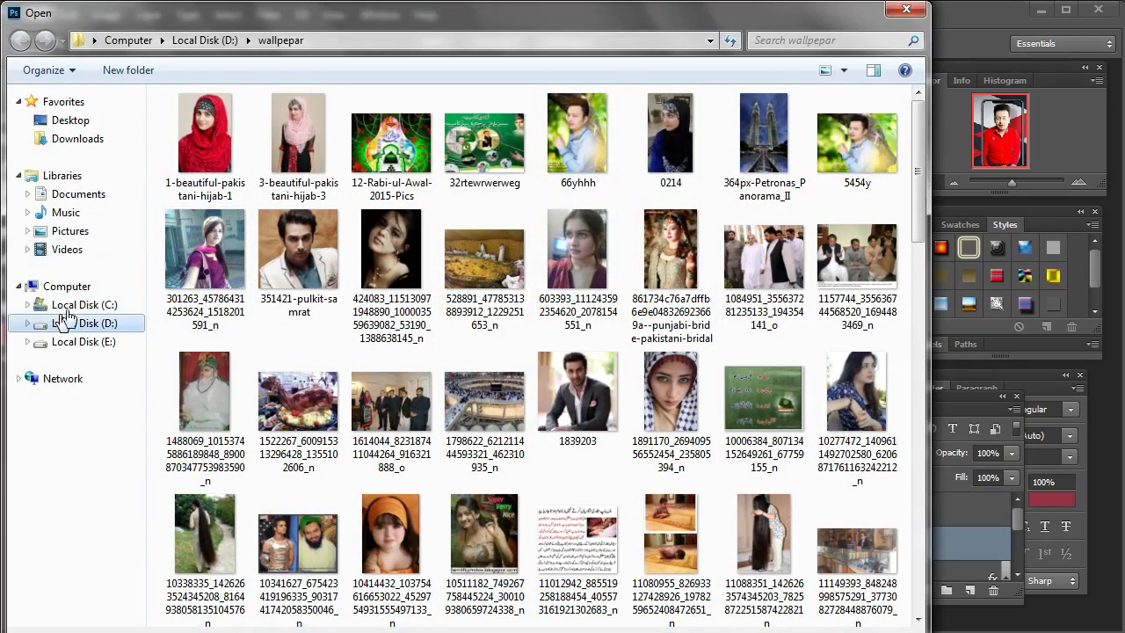
{"action": "left_click", "coordinate": [906, 9]}
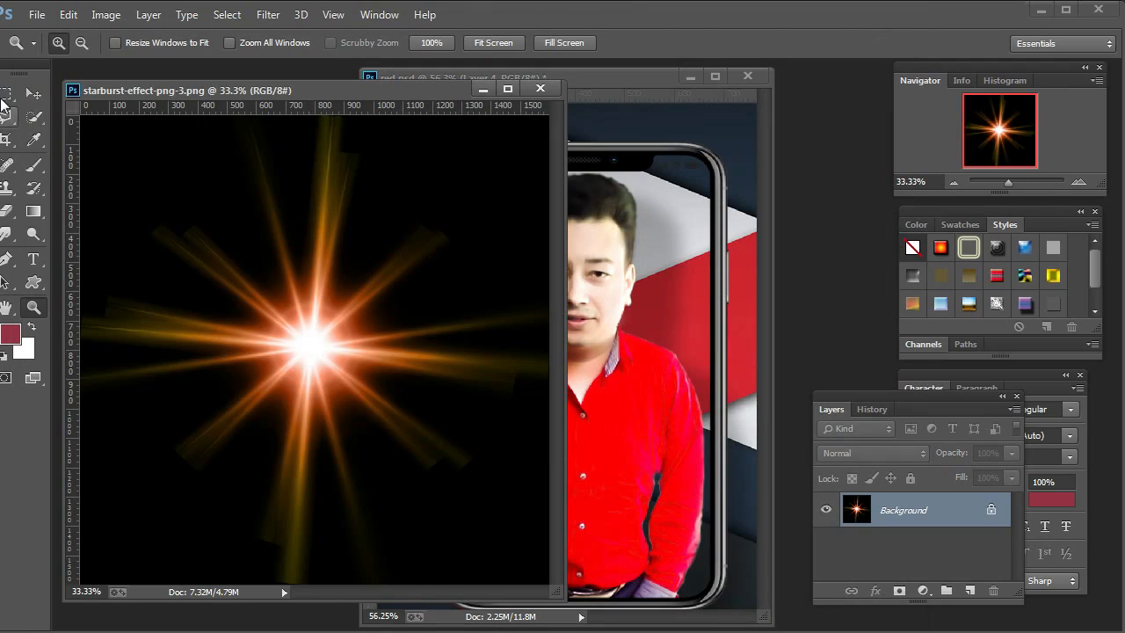
{"action": "left_click", "coordinate": [31, 94]}
{"action": "left_click_drag", "start_coordinate": [261, 383], "coordinate": [550, 357]}
{"action": "left_click_drag", "start_coordinate": [923, 545], "coordinate": [921, 497]}
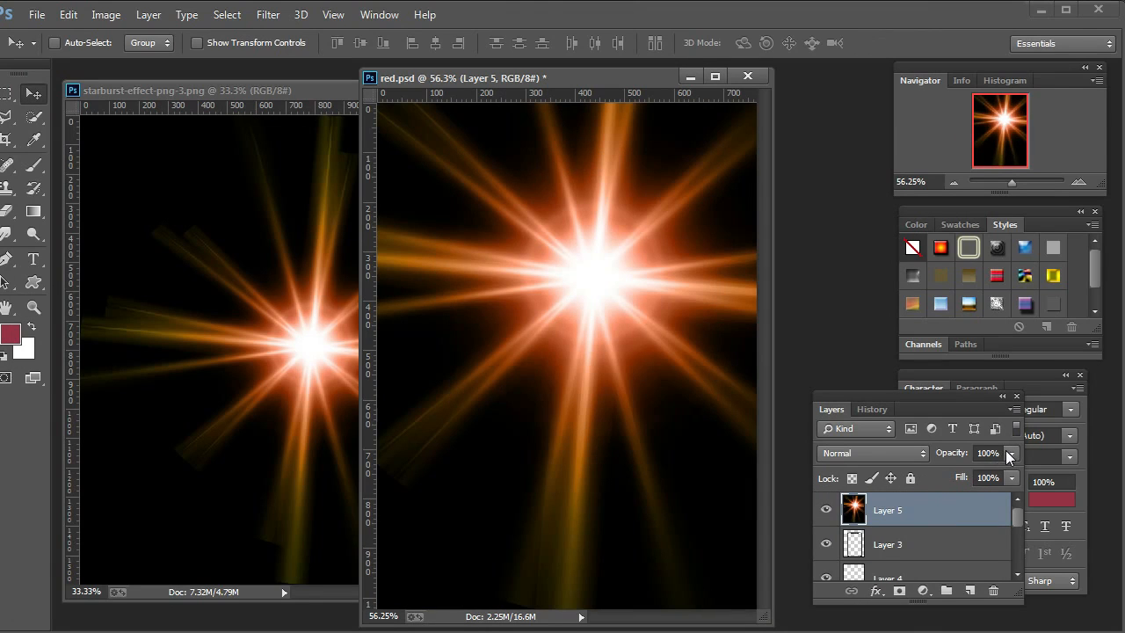
{"action": "left_click", "coordinate": [302, 90]}
{"action": "left_click", "coordinate": [479, 91]}
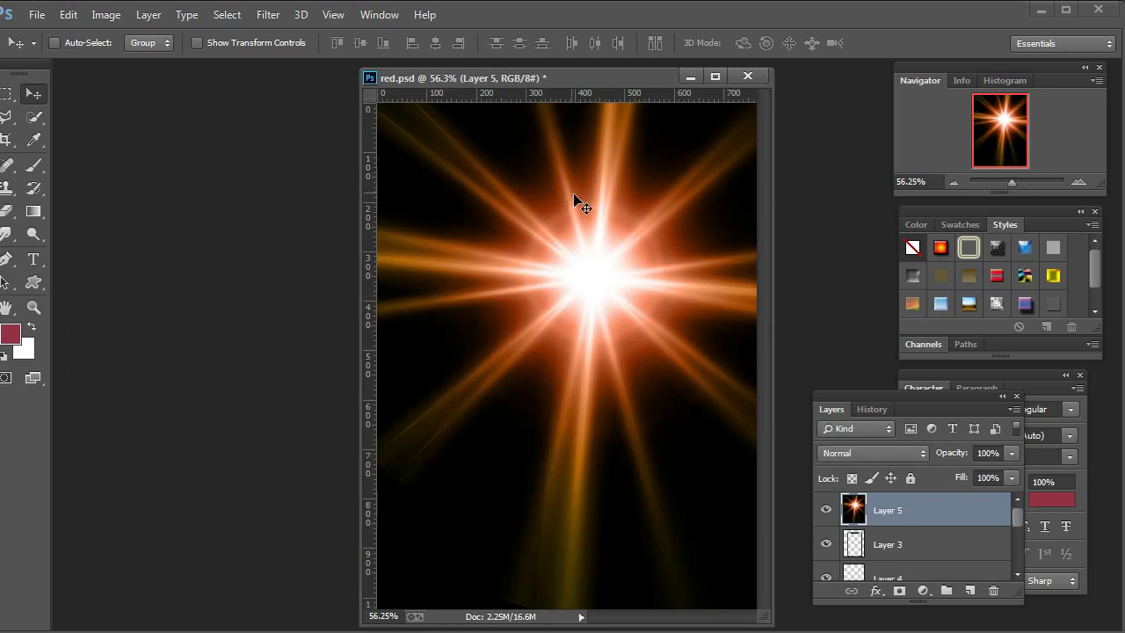
Step: Scale the starburst layer down to about 21% and place it near the phone's upper right corner
{"action": "left_click_drag", "start_coordinate": [729, 170], "coordinate": [565, 464]}
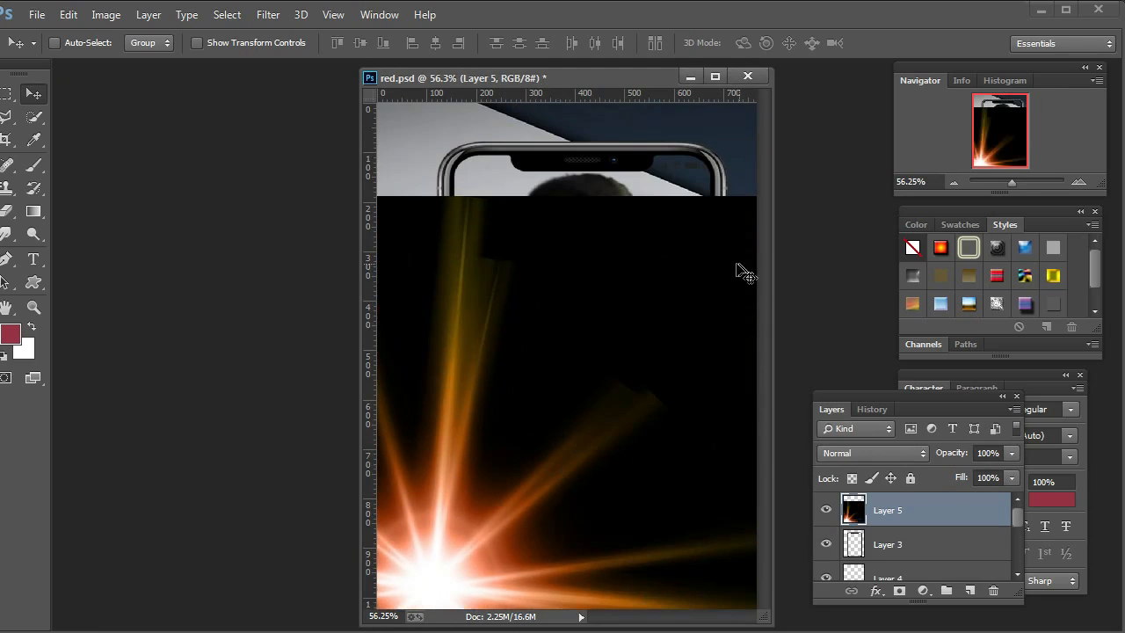
{"action": "left_click_drag", "start_coordinate": [741, 274], "coordinate": [583, 282]}
{"action": "left_click", "coordinate": [197, 42]}
{"action": "left_click_drag", "start_coordinate": [674, 216], "coordinate": [546, 294]}
{"action": "left_click_drag", "start_coordinate": [472, 333], "coordinate": [659, 224]}
{"action": "key", "text": "Return"}
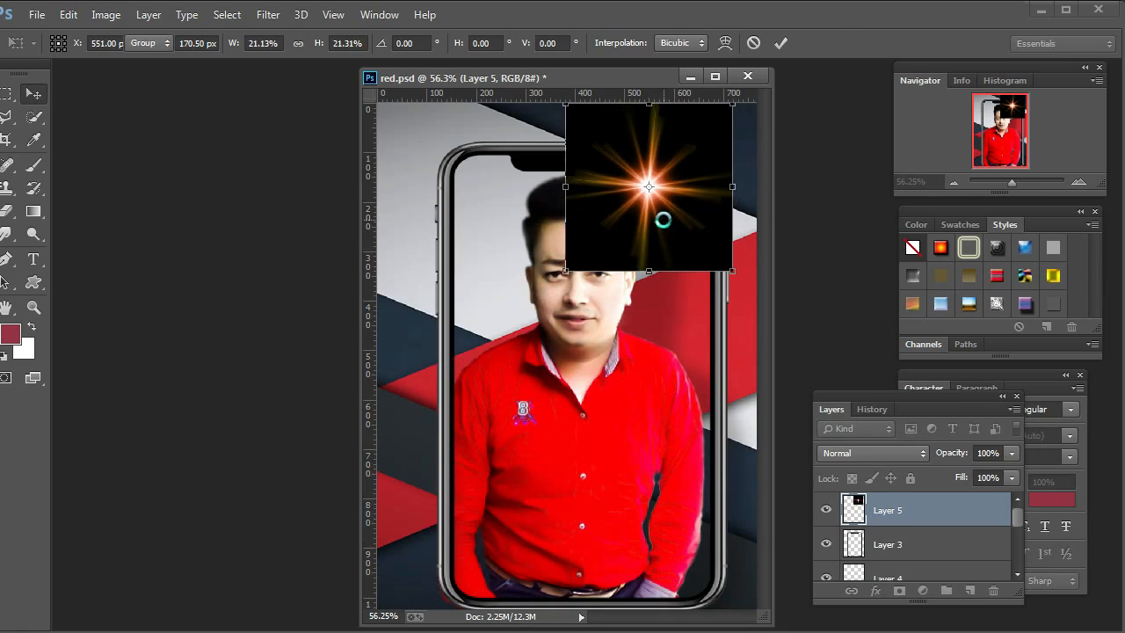
Step: Set the starburst layer's blend mode to Screen and move it over the phone's notch
{"action": "left_click", "coordinate": [901, 453]}
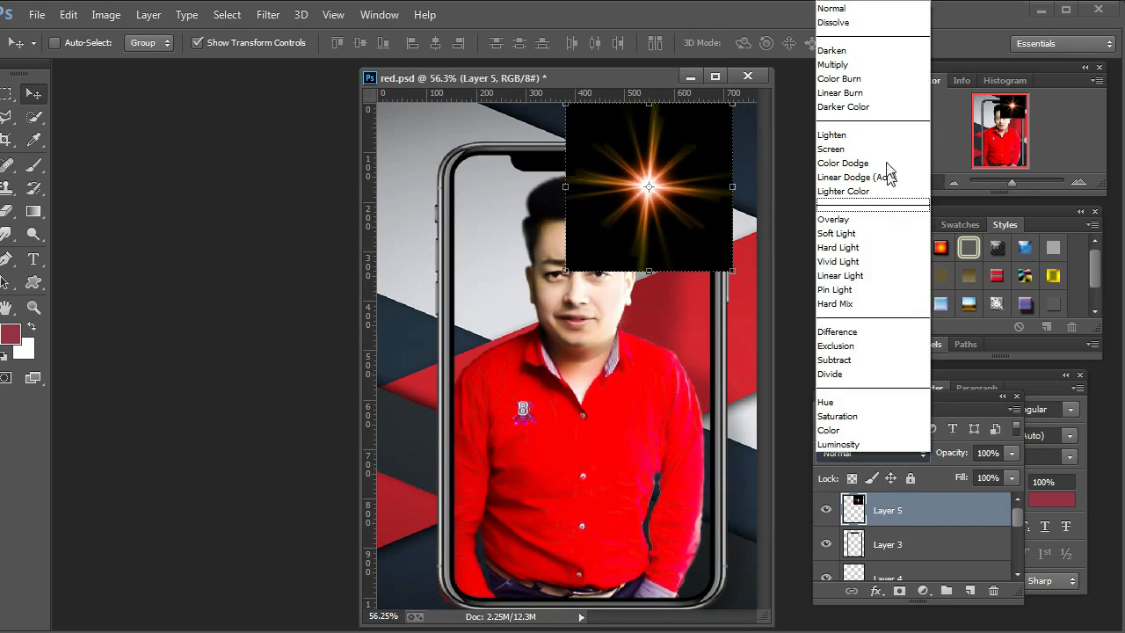
{"action": "left_click", "coordinate": [877, 149]}
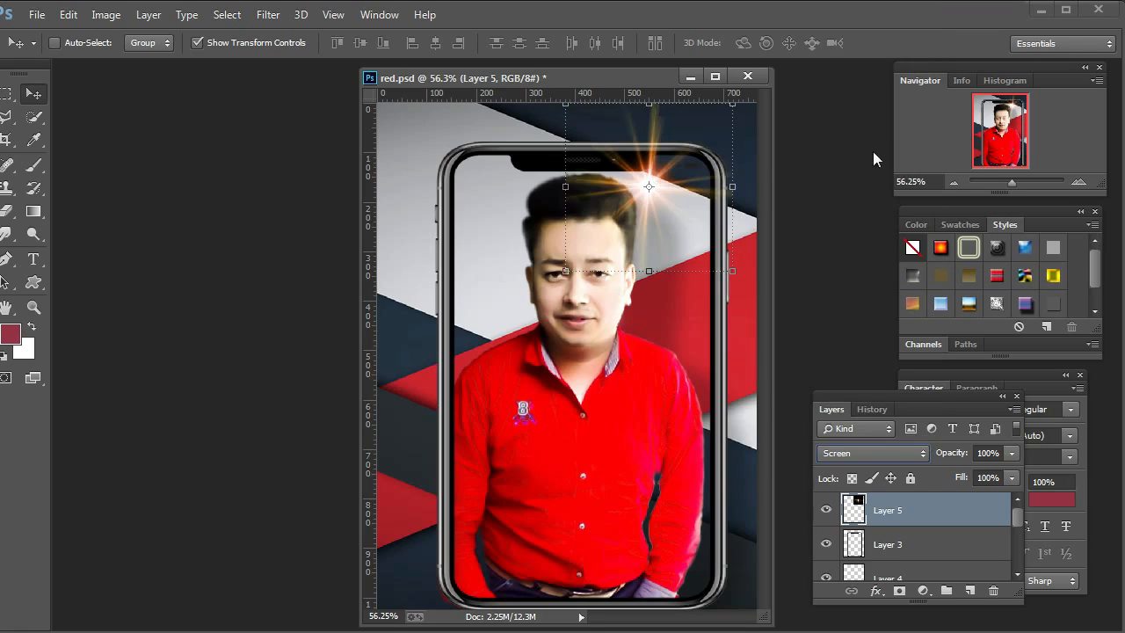
{"action": "left_click_drag", "start_coordinate": [651, 249], "coordinate": [608, 213]}
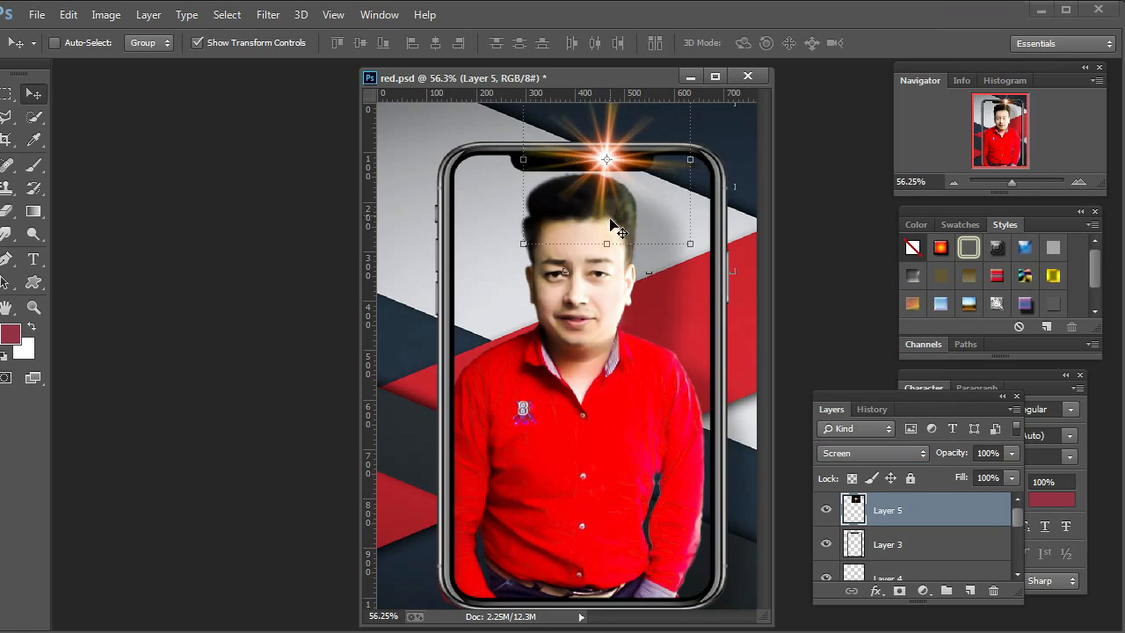
Step: Enlarge the starburst and keep it centred on the phone's notch, applying the transformation
{"action": "left_click_drag", "start_coordinate": [694, 243], "coordinate": [784, 396]}
{"action": "left_click_drag", "start_coordinate": [648, 330], "coordinate": [605, 261]}
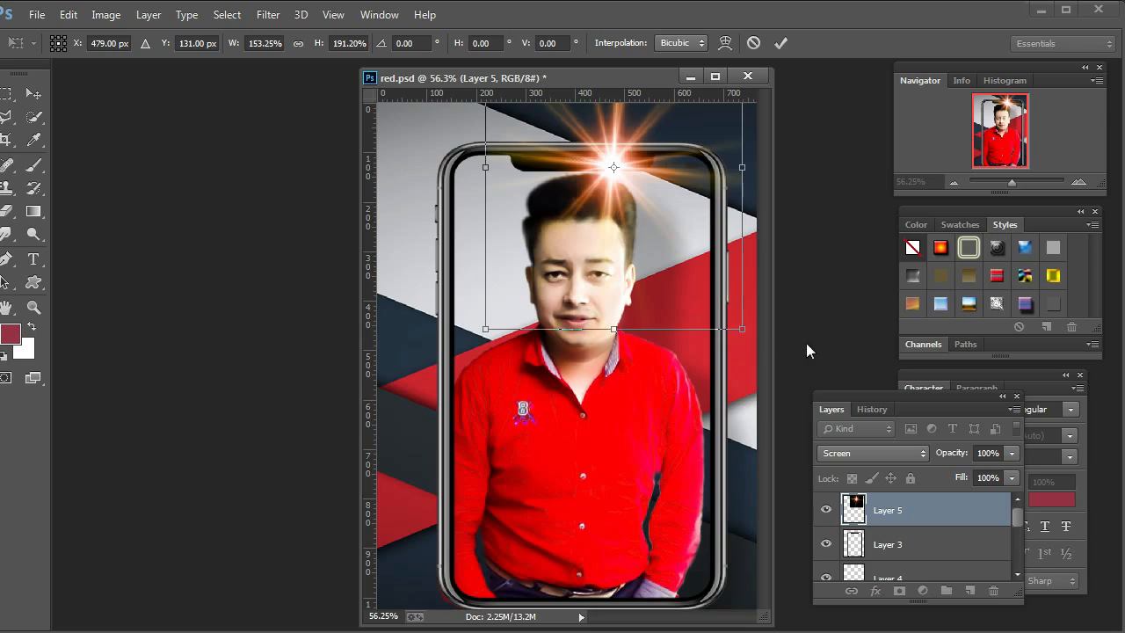
{"action": "left_click_drag", "start_coordinate": [744, 329], "coordinate": [718, 255]}
{"action": "left_click_drag", "start_coordinate": [546, 172], "coordinate": [563, 197]}
{"action": "key", "text": "Return"}
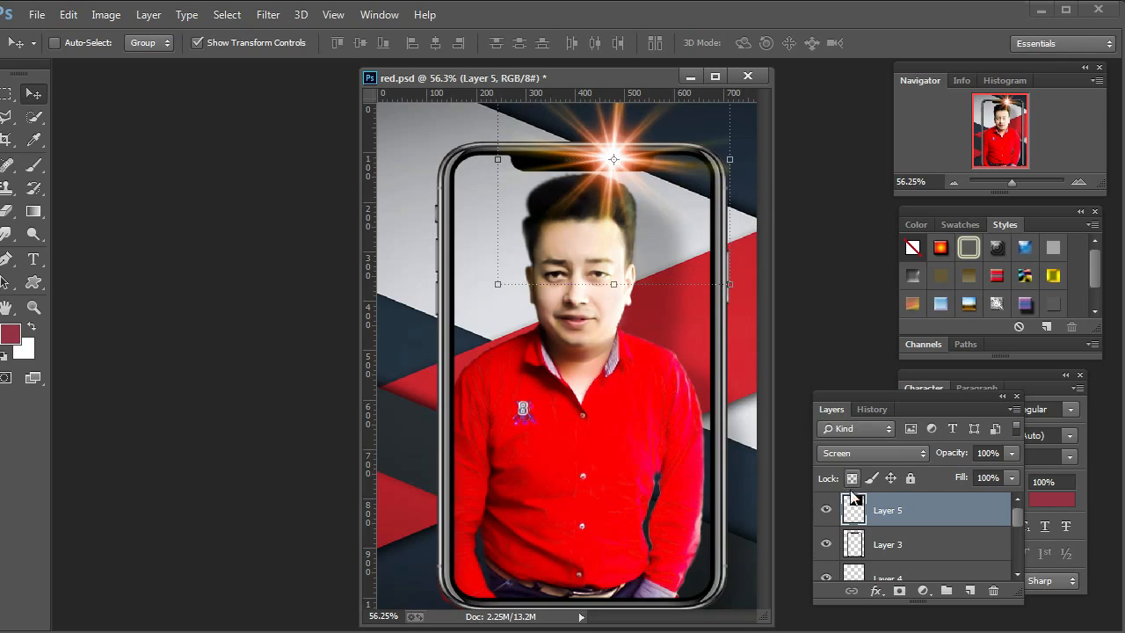
Step: Hide the starburst layer and open the man's layer in the Camera Raw filter
{"action": "left_click", "coordinate": [826, 510]}
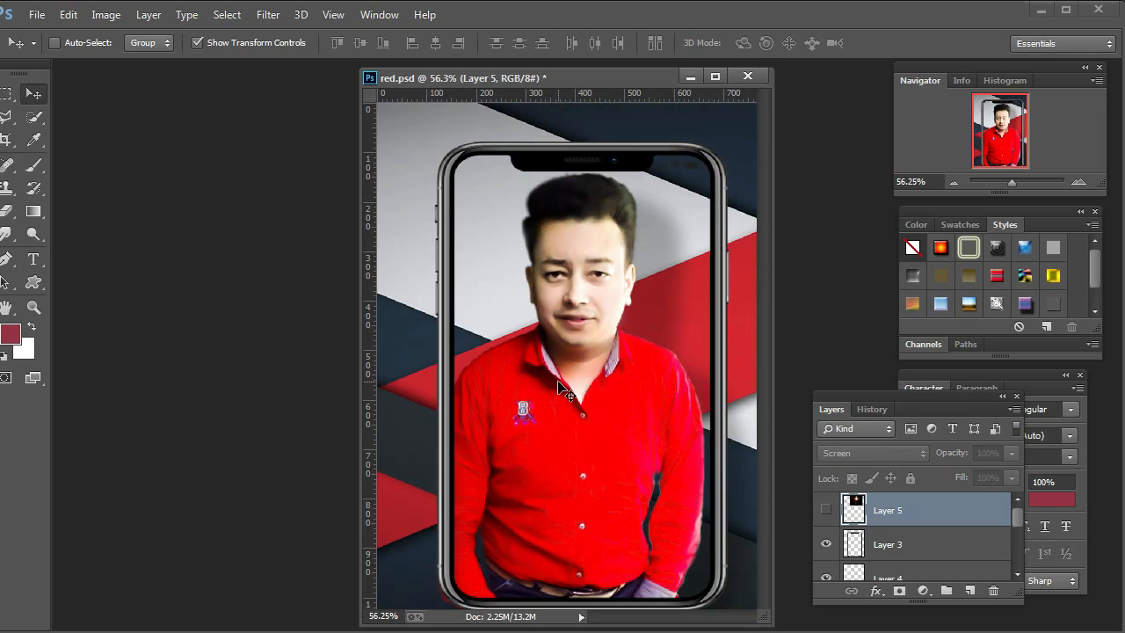
{"action": "right_click", "coordinate": [566, 279]}
{"action": "left_click", "coordinate": [587, 293]}
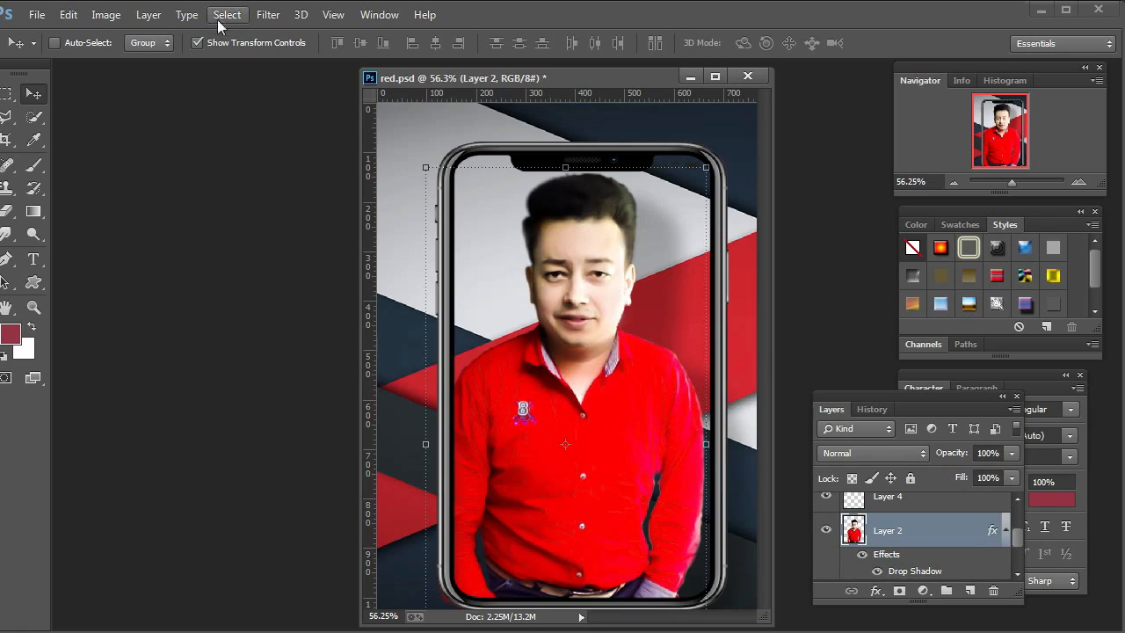
{"action": "left_click", "coordinate": [262, 15]}
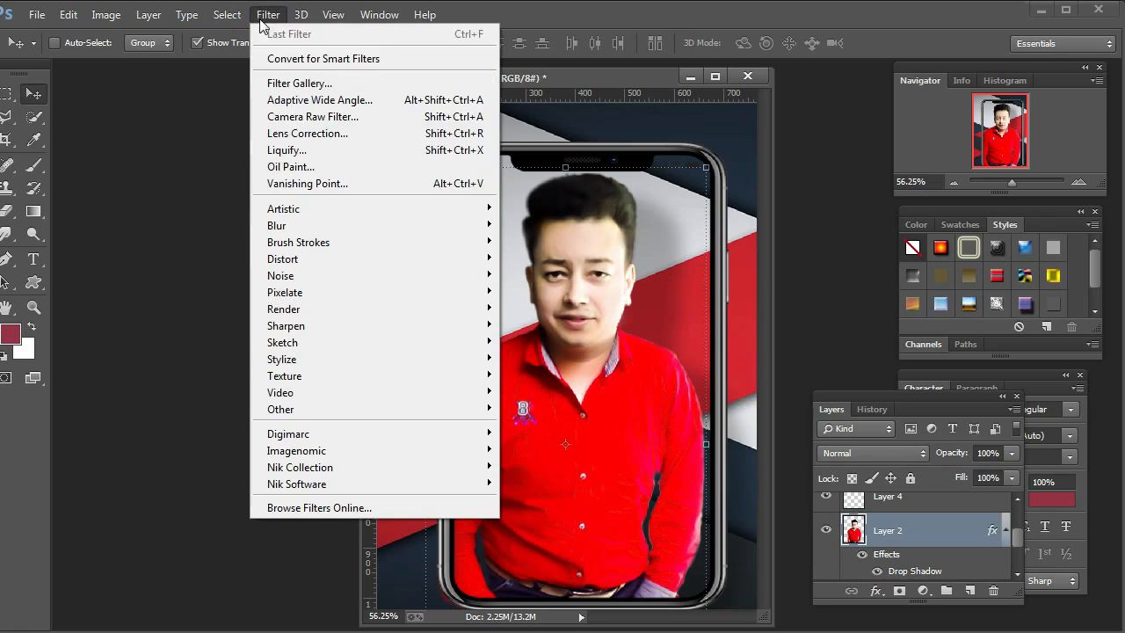
{"action": "left_click", "coordinate": [315, 118]}
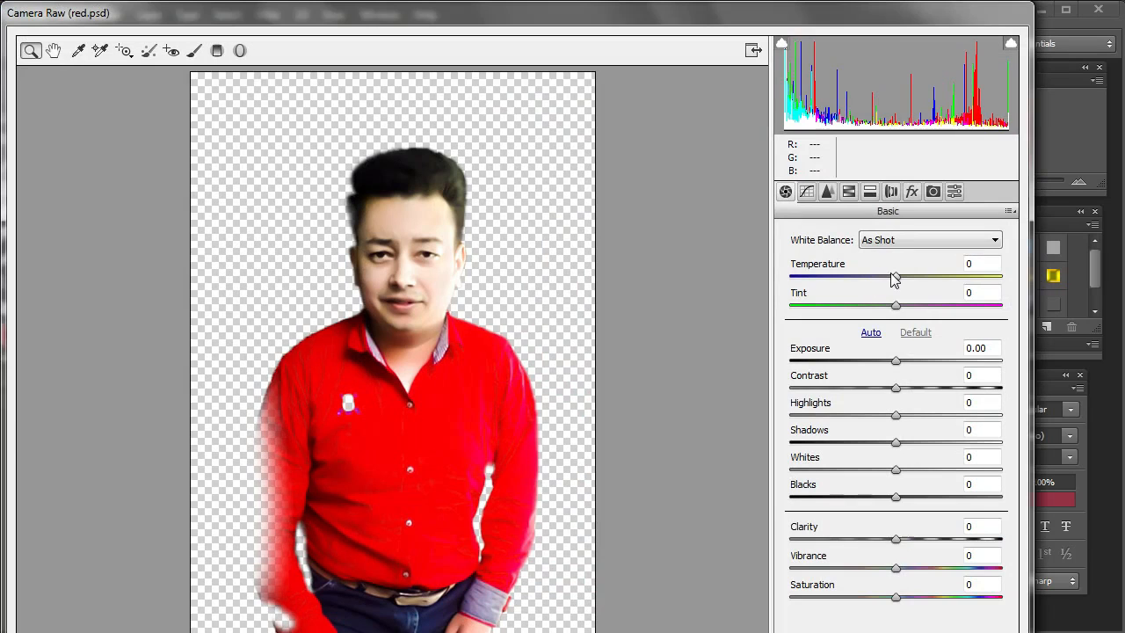
Step: Set Temperature to -8, Exposure to +0.25, Contrast to -36, Highlights to +1, Whites to +5 and Blacks to -31
{"action": "left_click_drag", "start_coordinate": [894, 279], "coordinate": [888, 290]}
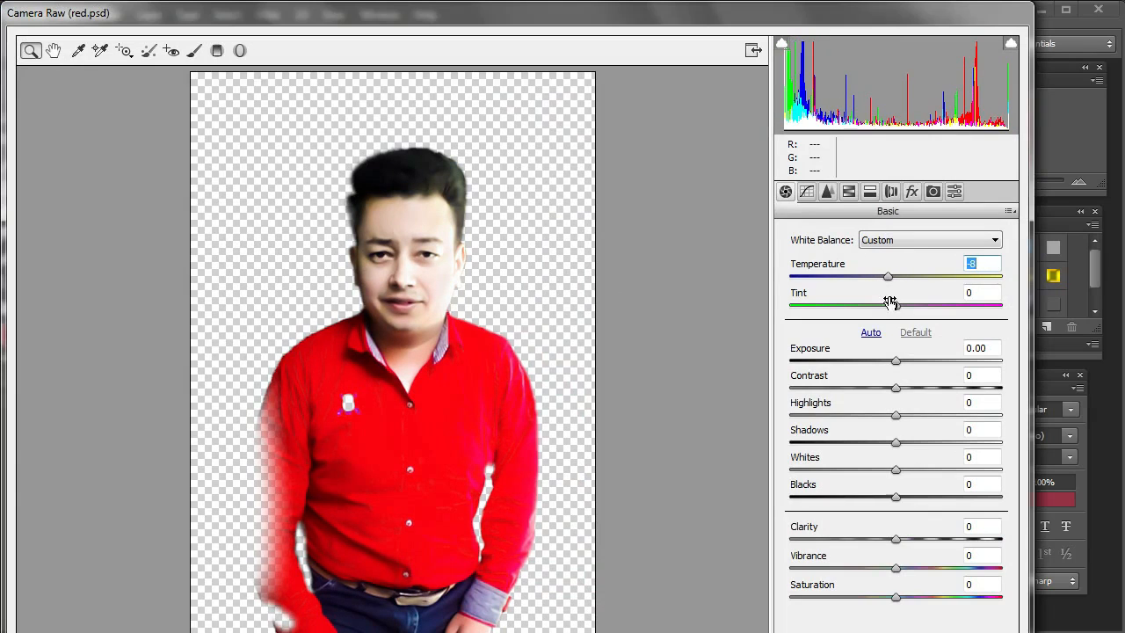
{"action": "left_click_drag", "start_coordinate": [895, 367], "coordinate": [819, 404]}
{"action": "left_click_drag", "start_coordinate": [819, 404], "coordinate": [856, 407]}
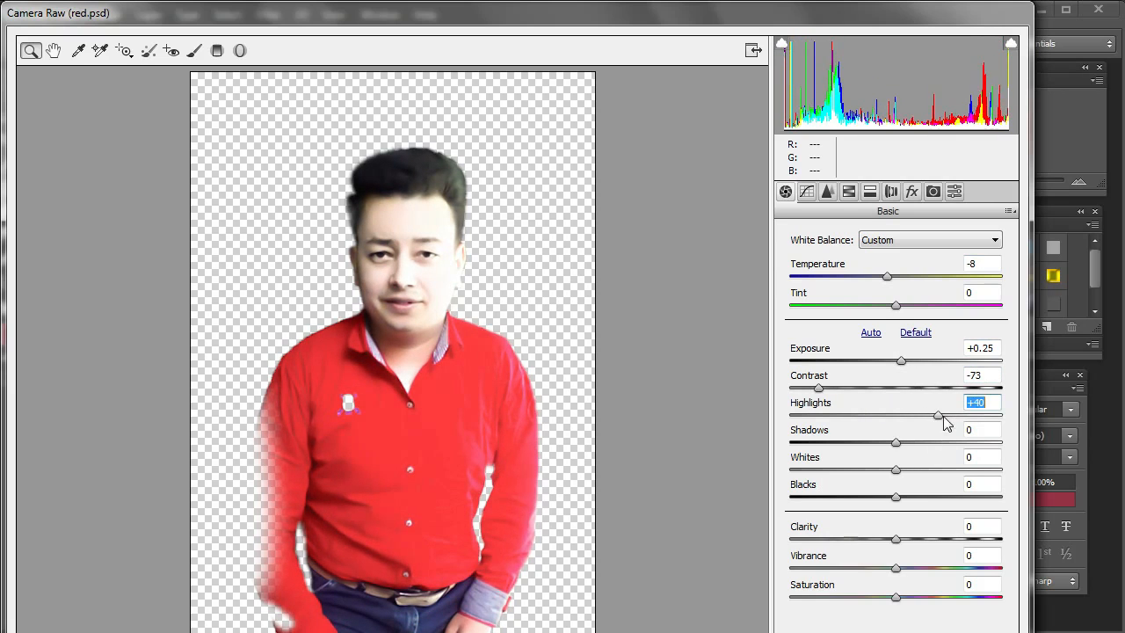
{"action": "left_click_drag", "start_coordinate": [946, 424], "coordinate": [895, 428]}
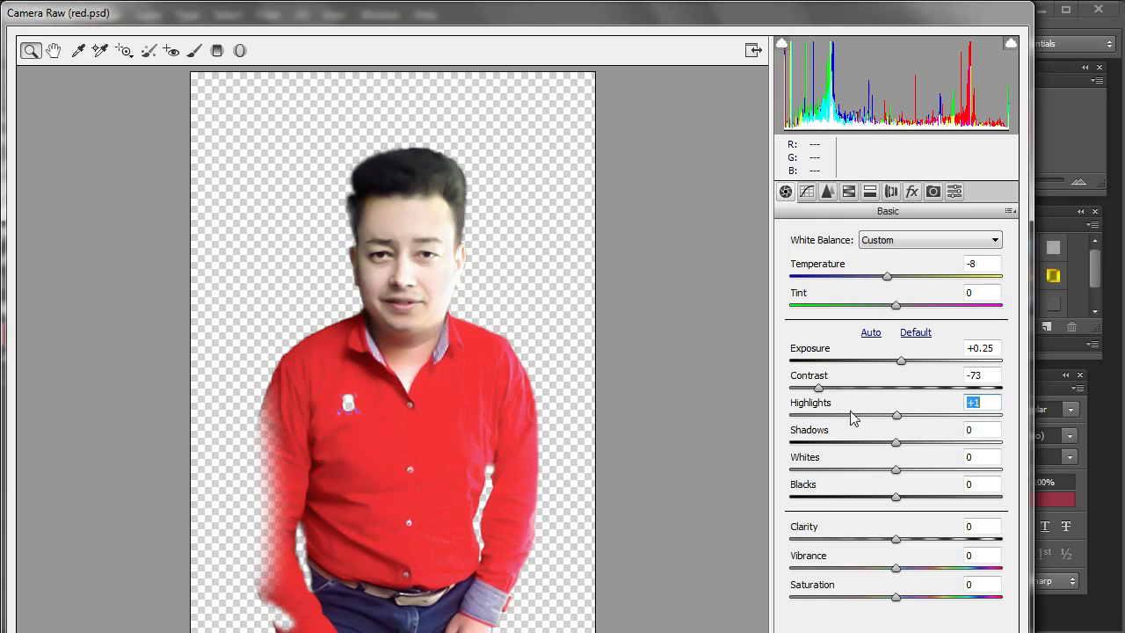
{"action": "left_click_drag", "start_coordinate": [819, 390], "coordinate": [865, 397]}
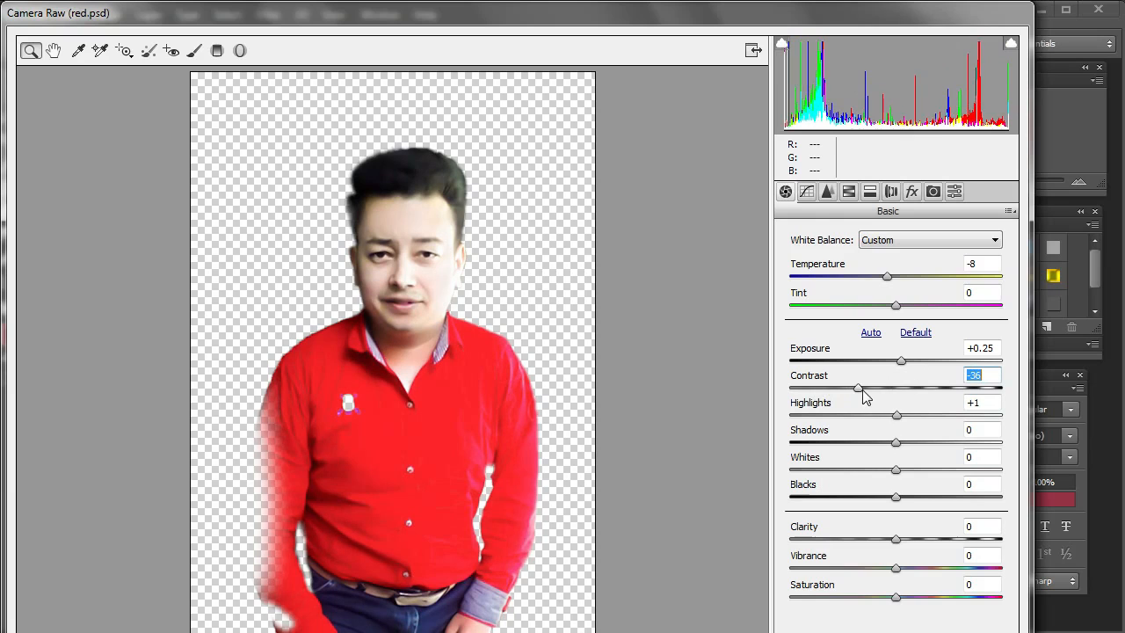
{"action": "left_click_drag", "start_coordinate": [896, 470], "coordinate": [863, 500]}
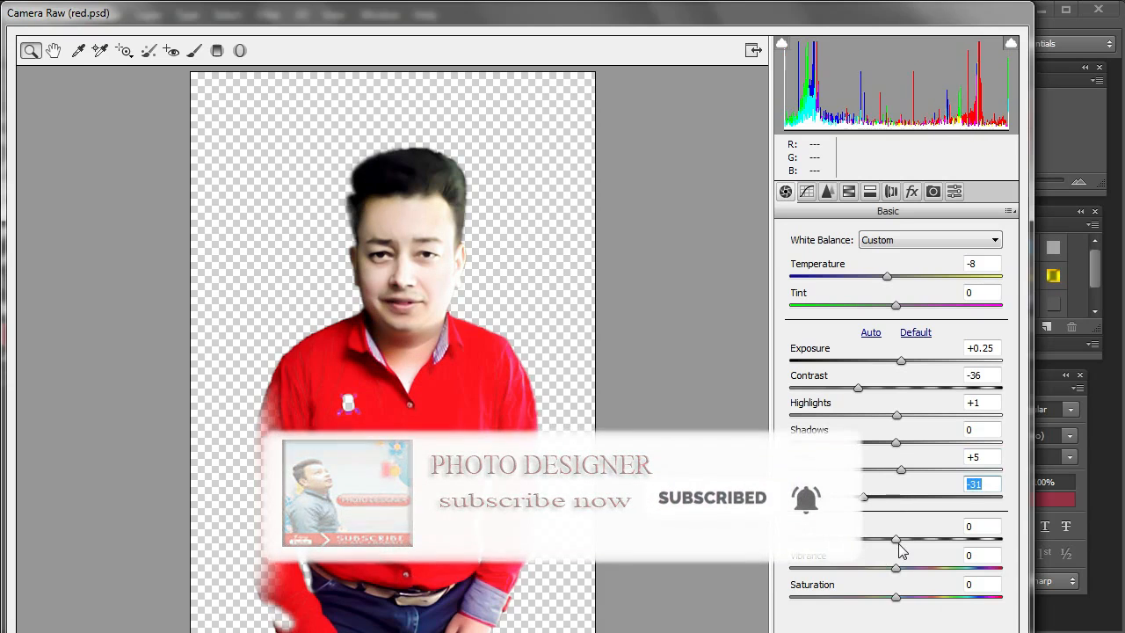
Step: Set Clarity to +12 and apply the Camera Raw adjustments to the man's layer
{"action": "left_click", "coordinate": [891, 543]}
{"action": "mouse_move", "coordinate": [890, 544]}
{"action": "left_mouse_down"}
{"action": "mouse_move", "coordinate": [866, 546]}
{"action": "mouse_move", "coordinate": [910, 544]}
{"action": "left_mouse_up"}
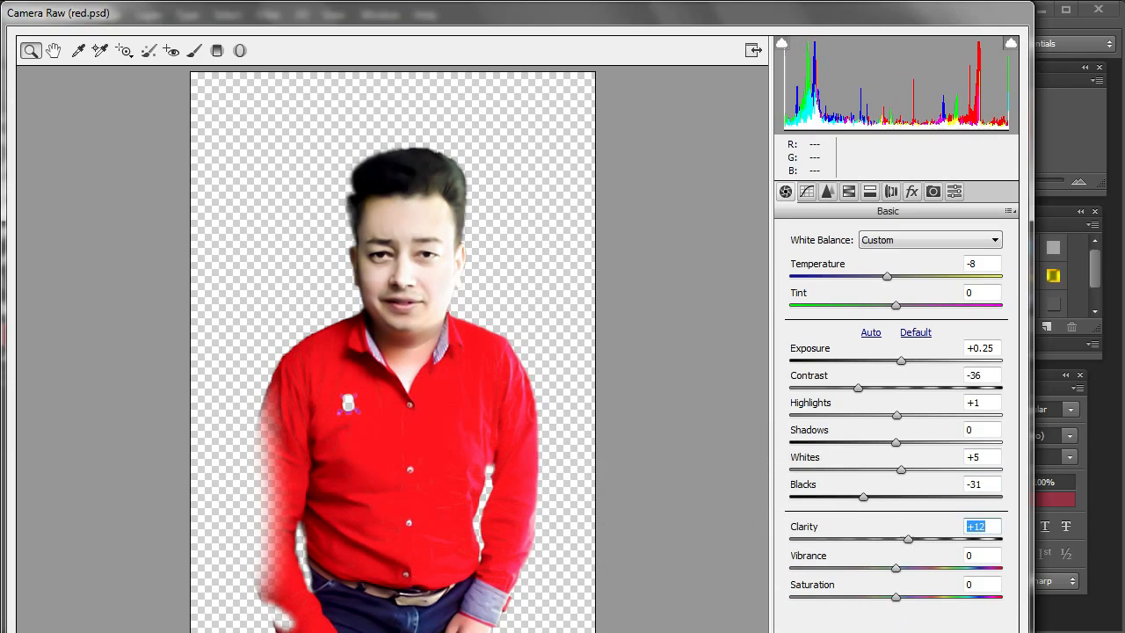
{"action": "left_click", "coordinate": [980, 630]}
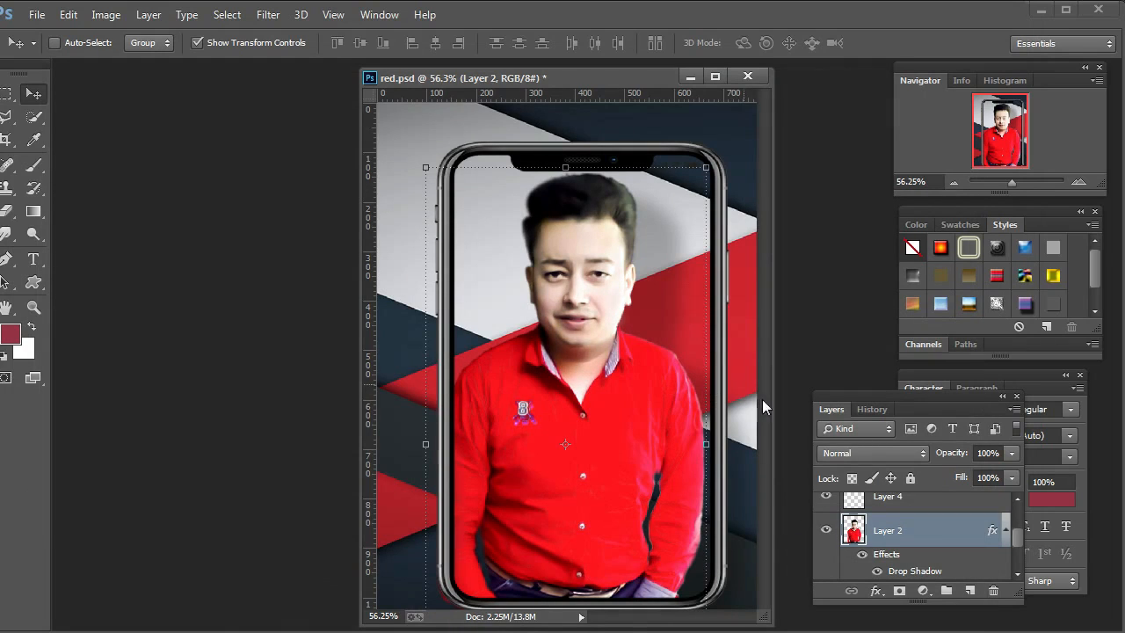
Step: Revert the document history to the last Free Transform state, undoing the Camera Raw filter
{"action": "left_click", "coordinate": [871, 410]}
{"action": "left_click", "coordinate": [880, 554]}
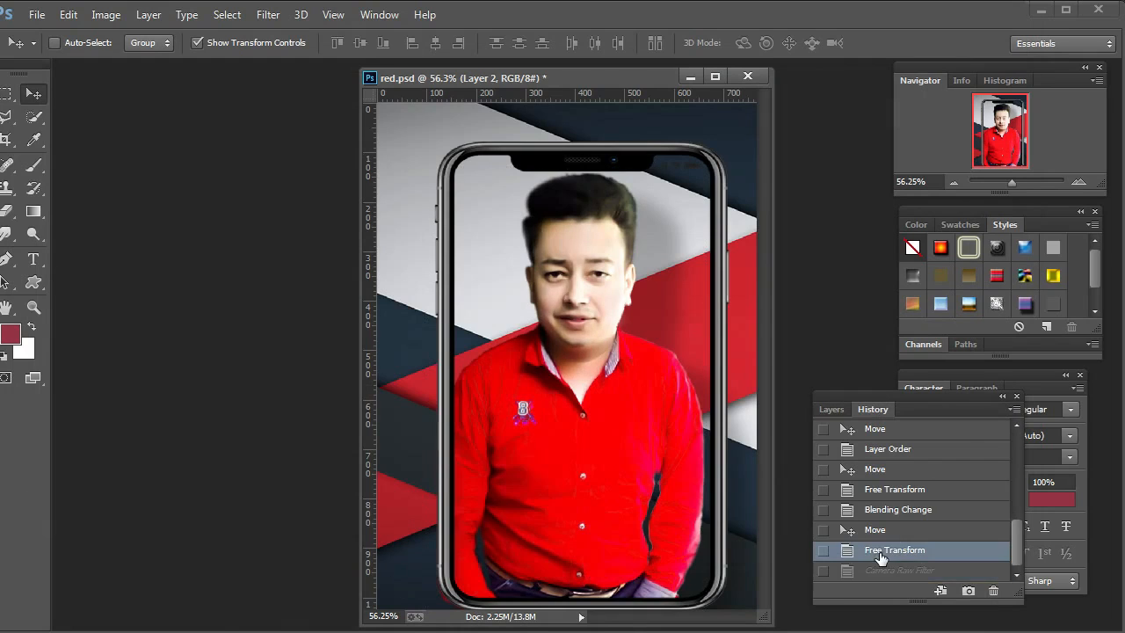
{"action": "left_click", "coordinate": [32, 308]}
{"action": "right_click", "coordinate": [458, 303]}
{"action": "left_click", "coordinate": [475, 314]}
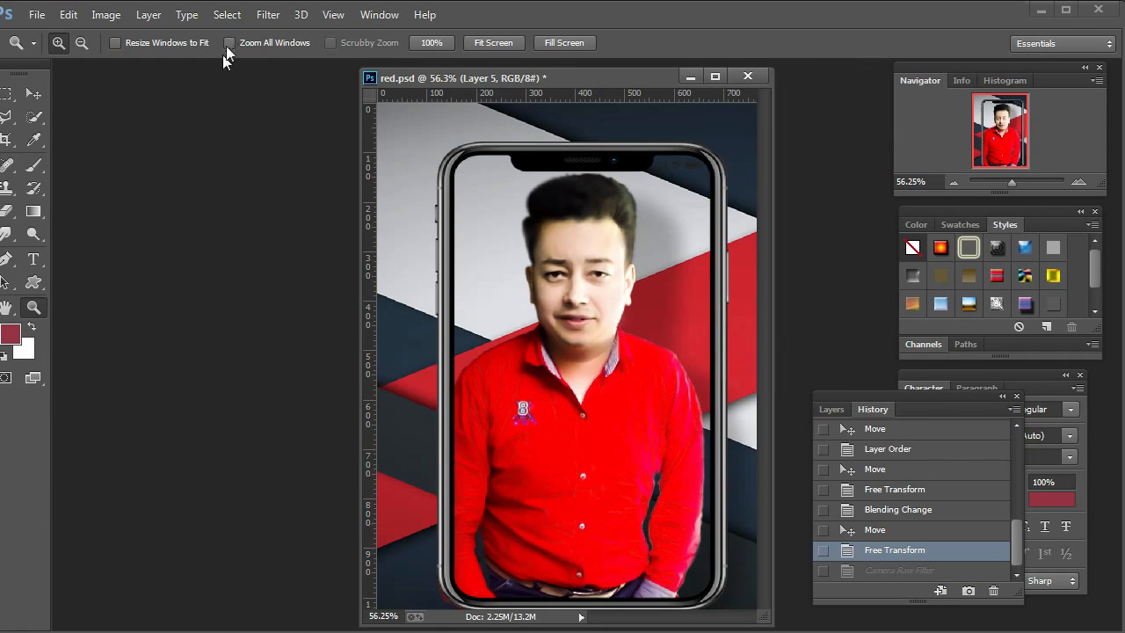
{"action": "left_click", "coordinate": [267, 15]}
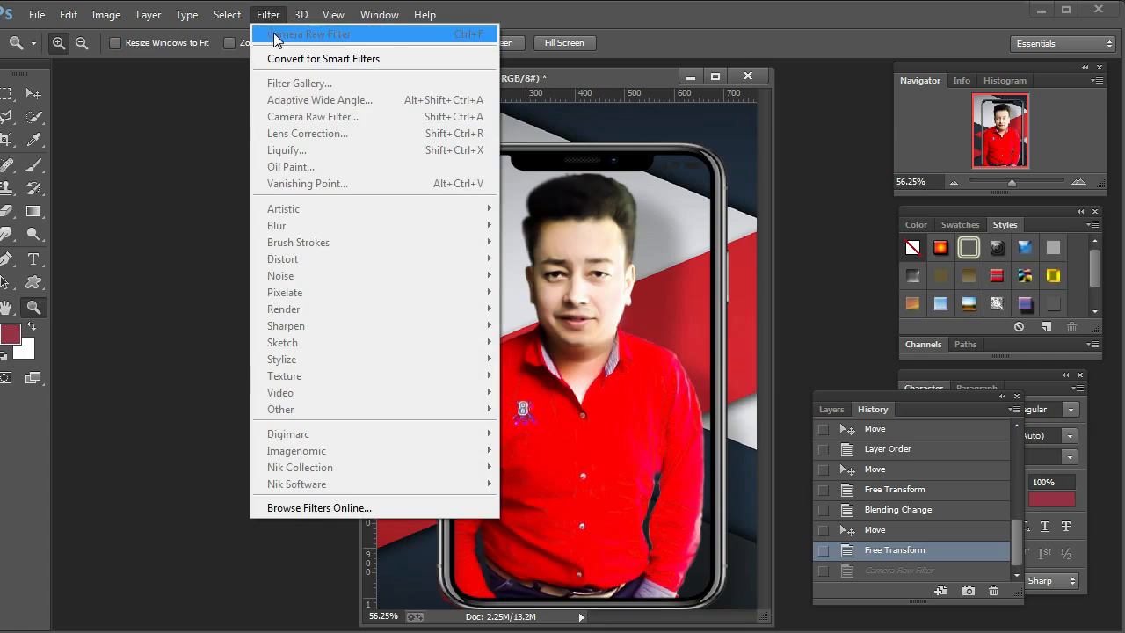
{"action": "left_click", "coordinate": [584, 255]}
{"action": "right_click", "coordinate": [584, 255]}
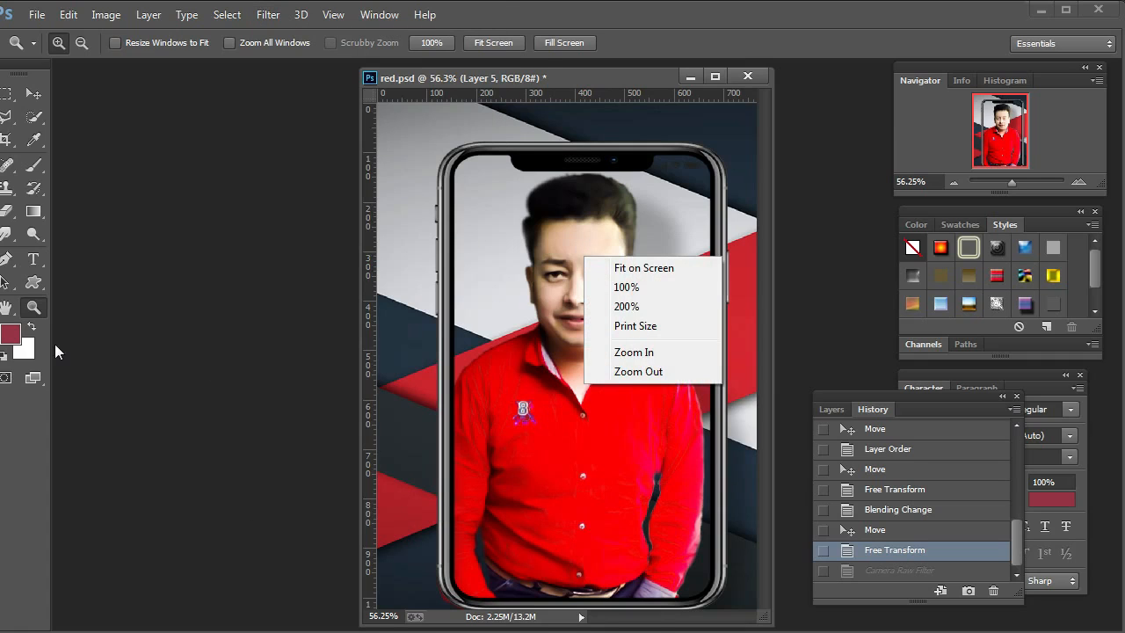
{"action": "left_click", "coordinate": [40, 309]}
Step: Create a vertical text box across the portrait, set the text colour to #fdfbfb and enter PHOTODESIGNER
{"action": "left_click", "coordinate": [35, 263]}
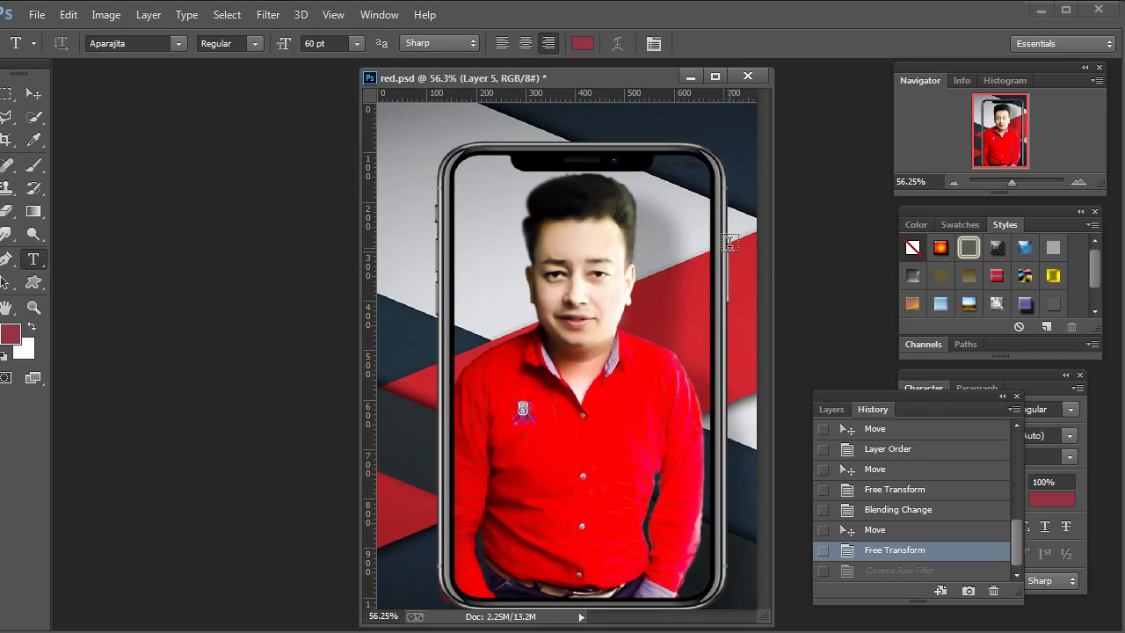
{"action": "left_click_drag", "start_coordinate": [729, 244], "coordinate": [440, 387]}
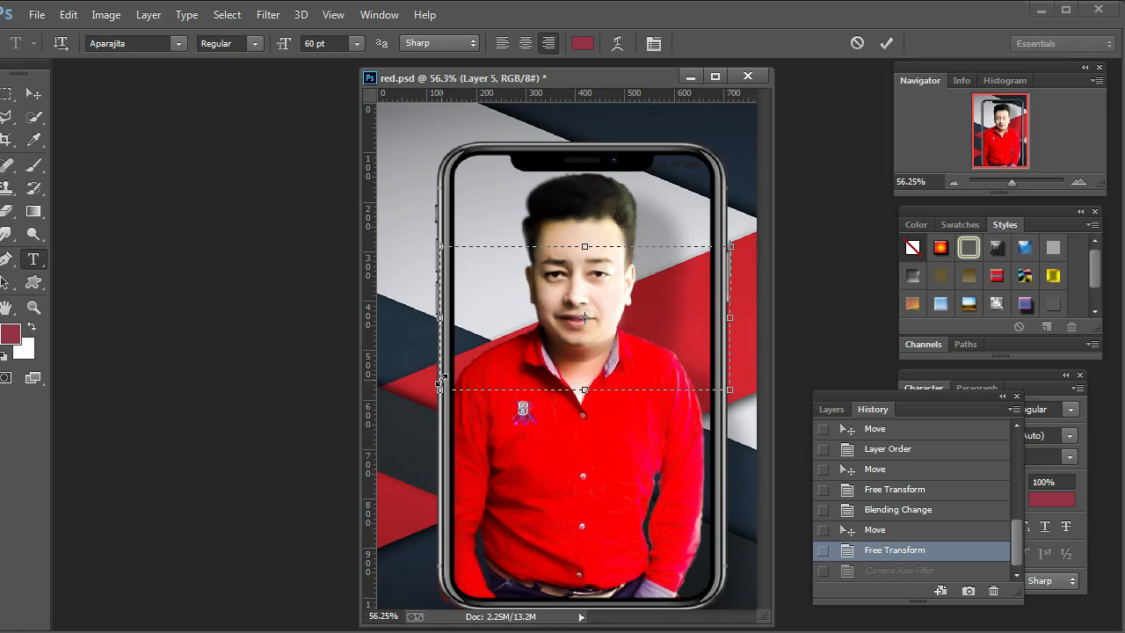
{"action": "left_click", "coordinate": [582, 43]}
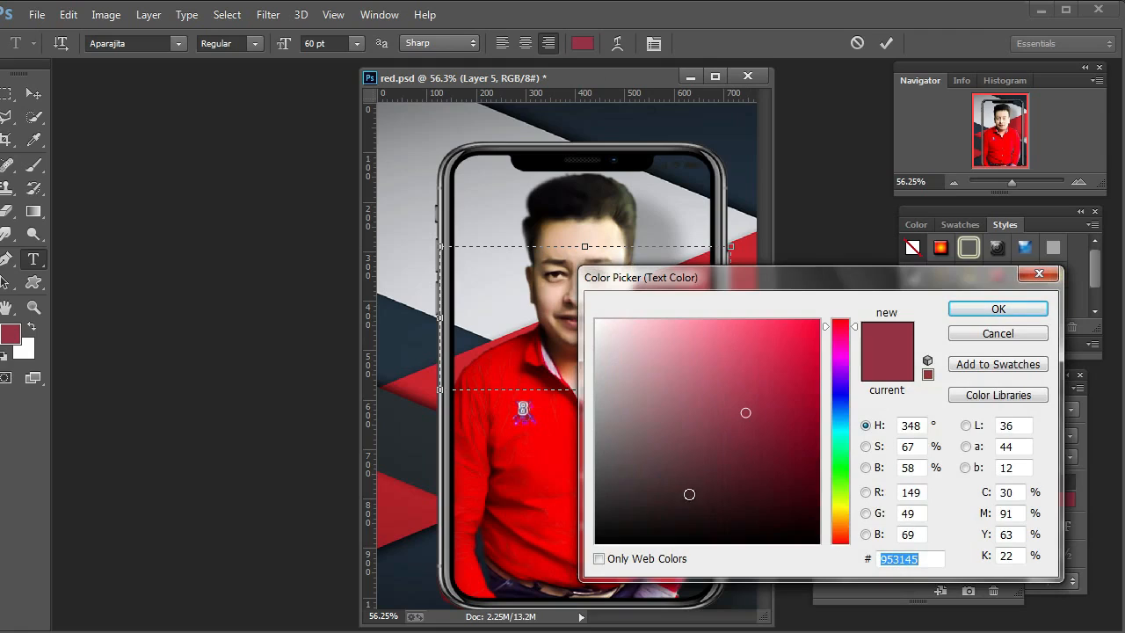
{"action": "left_click", "coordinate": [597, 321]}
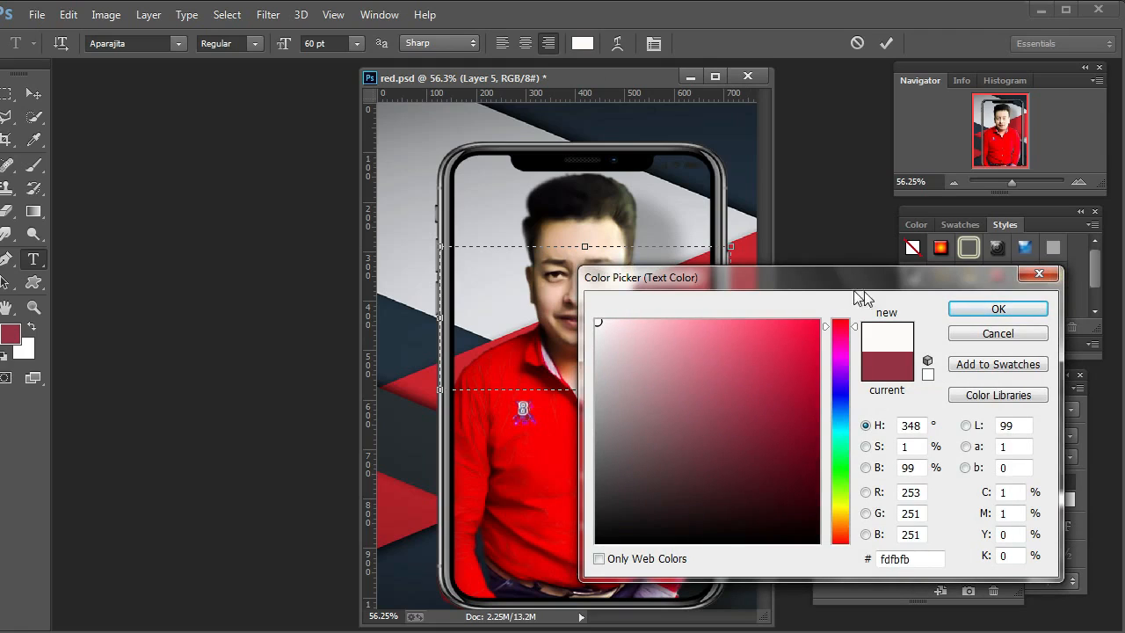
{"action": "left_click", "coordinate": [981, 313]}
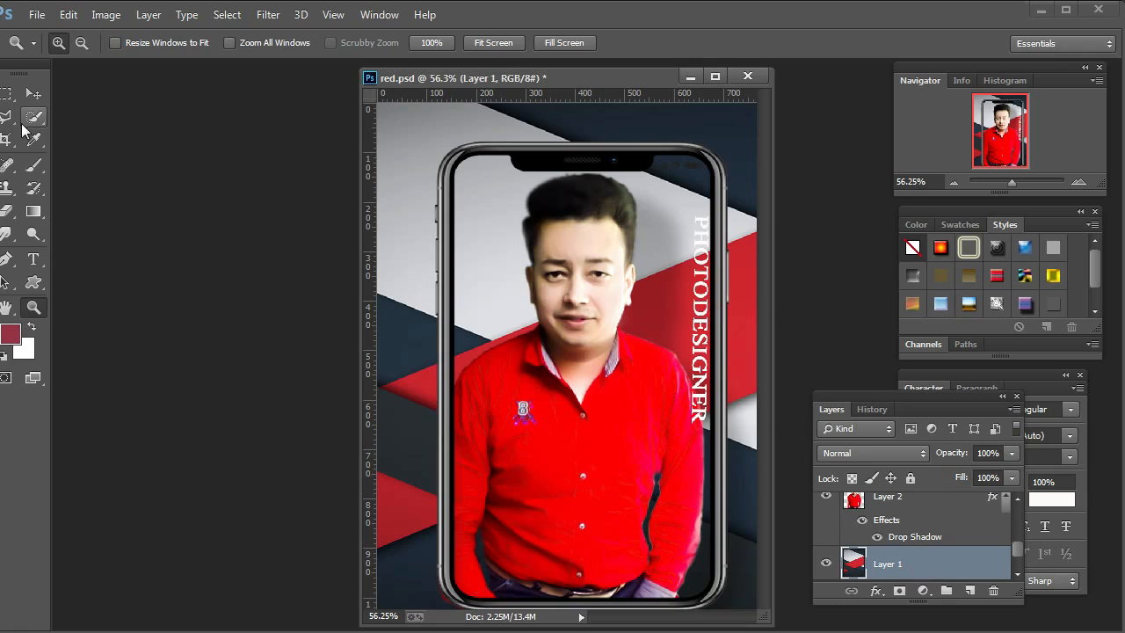
Step: Select the PHOTODESIGNER text layer, rotate it slightly and move it just outside the phone's right edge
{"action": "left_click", "coordinate": [34, 93]}
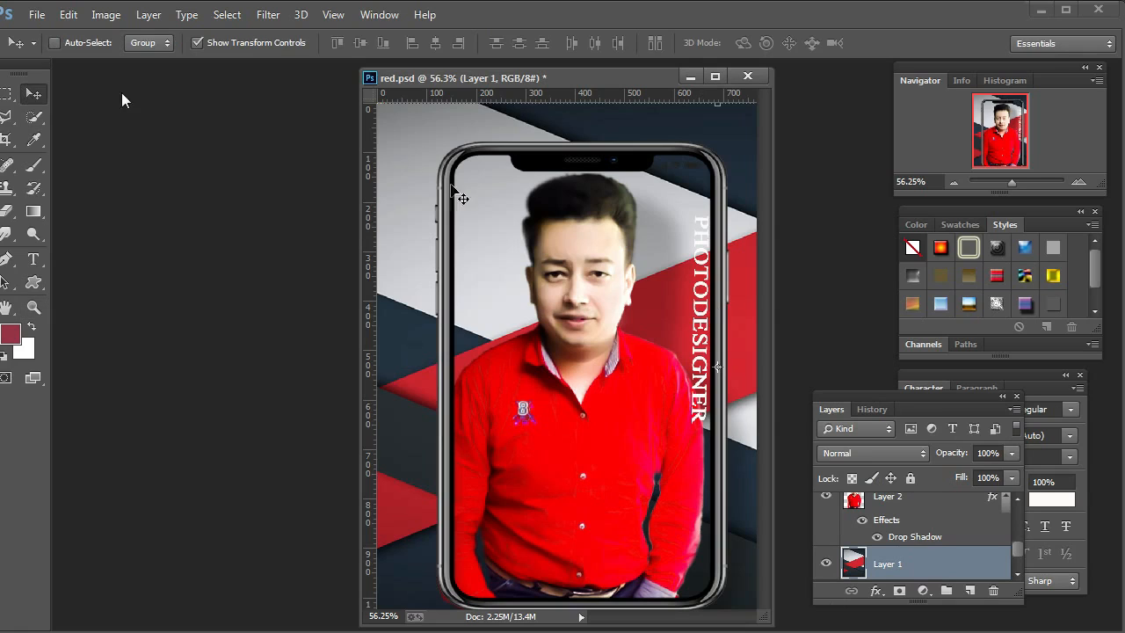
{"action": "right_click", "coordinate": [701, 322]}
{"action": "left_click", "coordinate": [730, 323]}
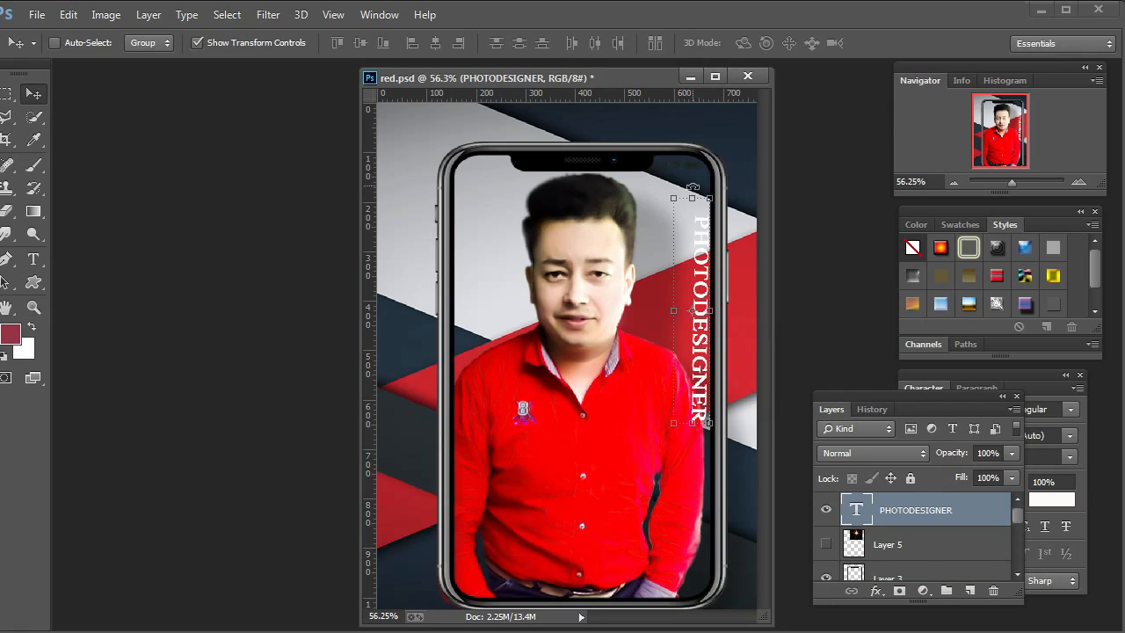
{"action": "left_click", "coordinate": [693, 188]}
{"action": "left_click_drag", "start_coordinate": [693, 189], "coordinate": [692, 193]}
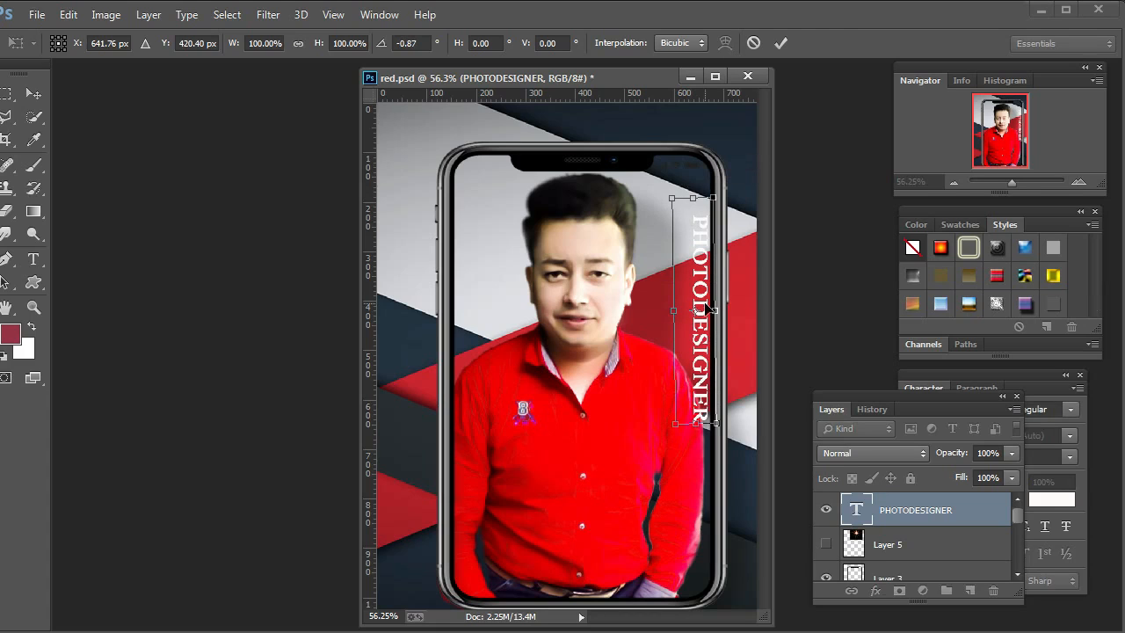
{"action": "key", "text": "Return"}
{"action": "left_click_drag", "start_coordinate": [700, 301], "coordinate": [742, 301]}
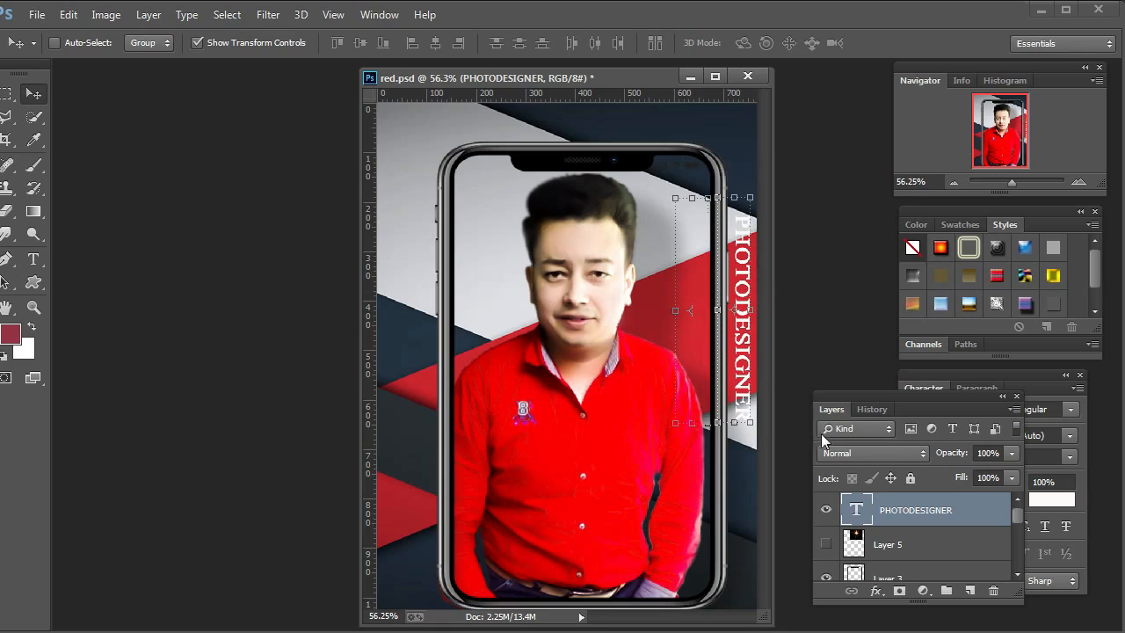
Step: Give the PHOTODESIGNER text a drop shadow at a 45° angle and 7 px distance, and scale its height to 82.83%
{"action": "double_click", "coordinate": [983, 520]}
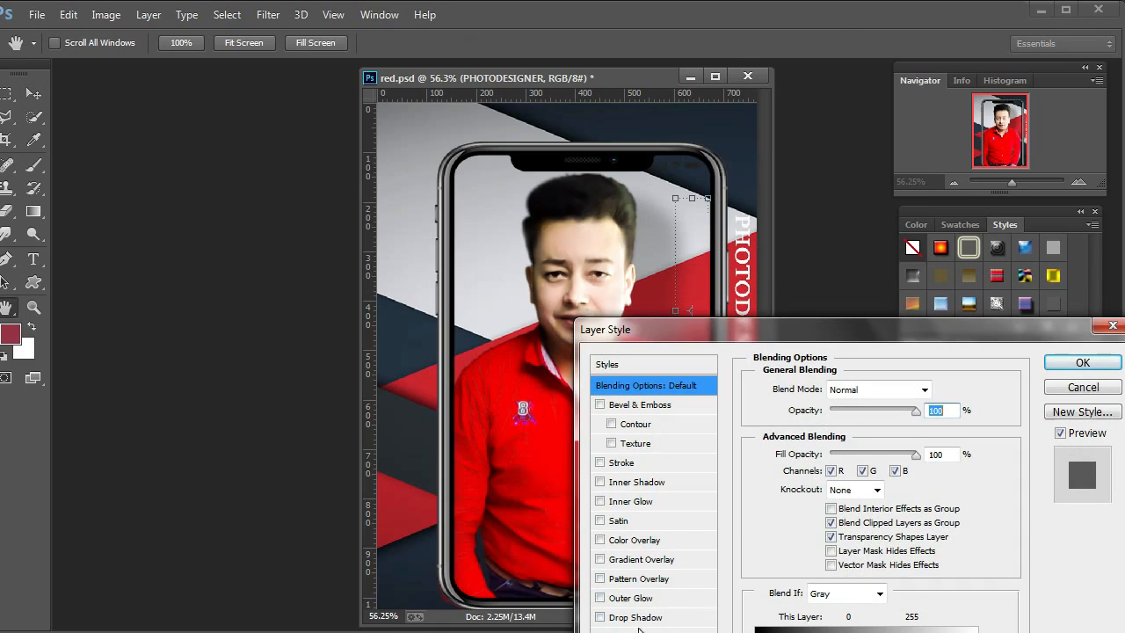
{"action": "left_click", "coordinate": [635, 617]}
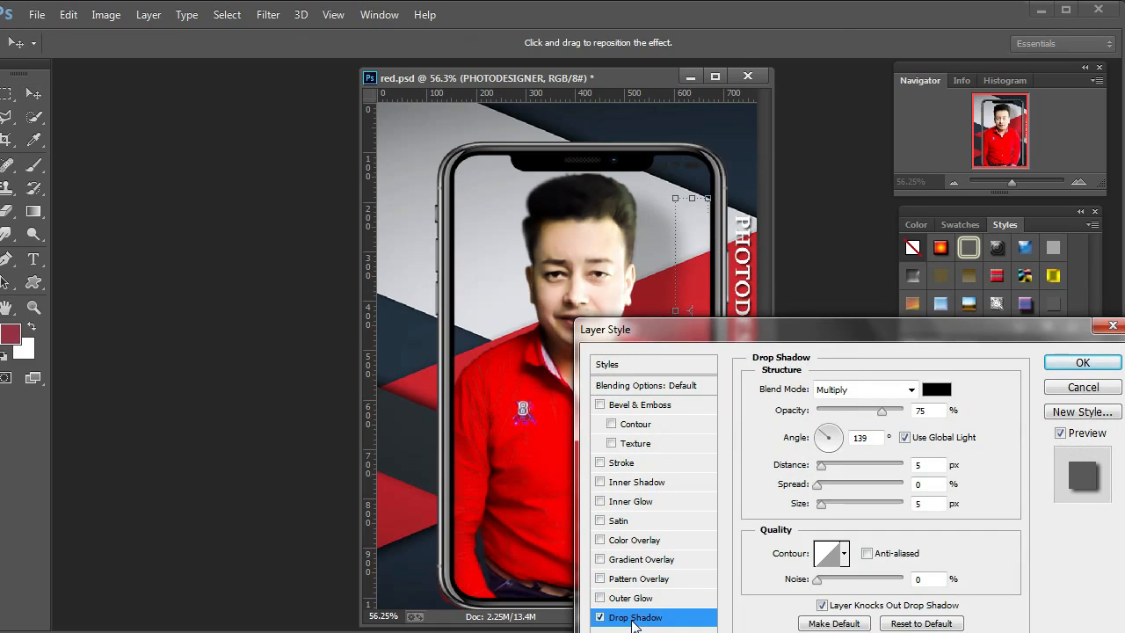
{"action": "left_click_drag", "start_coordinate": [747, 269], "coordinate": [743, 273]}
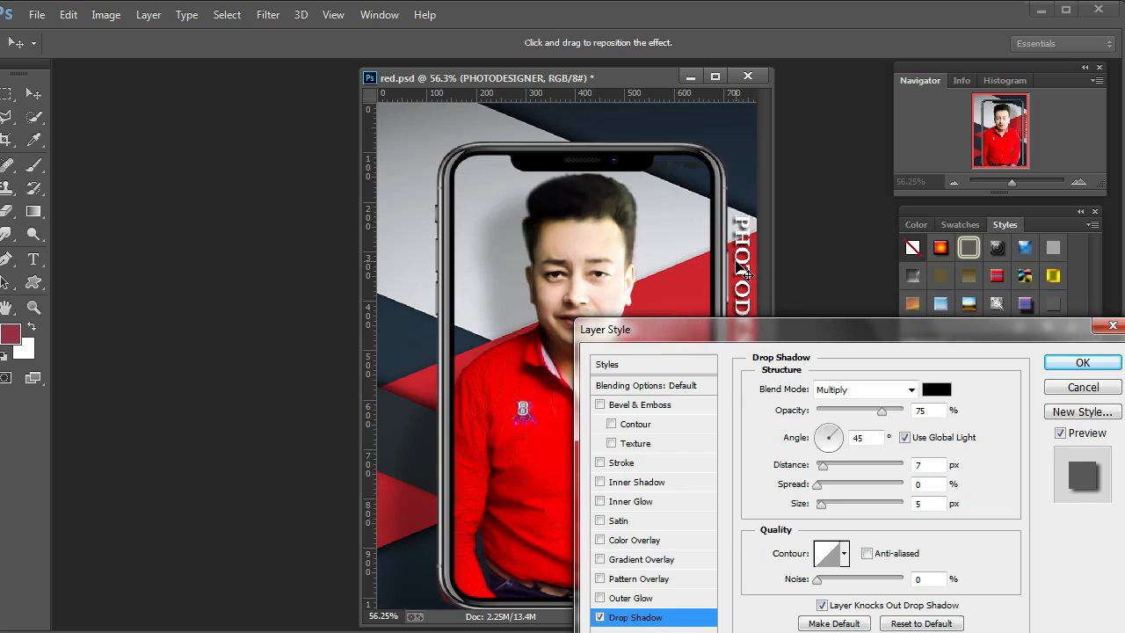
{"action": "left_click", "coordinate": [1059, 368]}
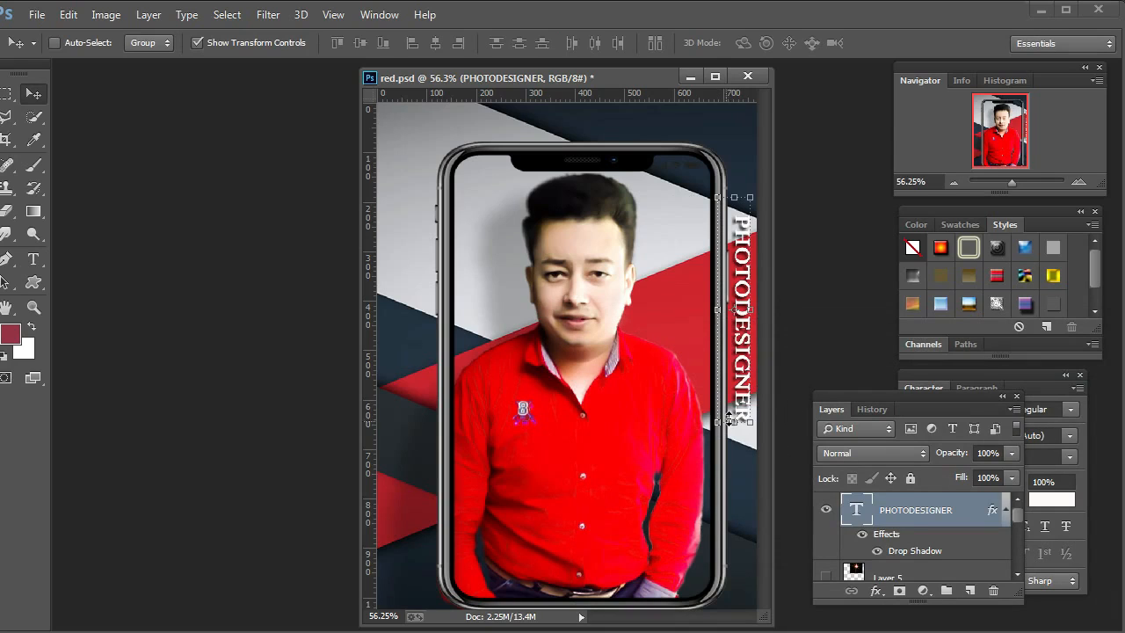
{"action": "left_click_drag", "start_coordinate": [731, 424], "coordinate": [731, 384]}
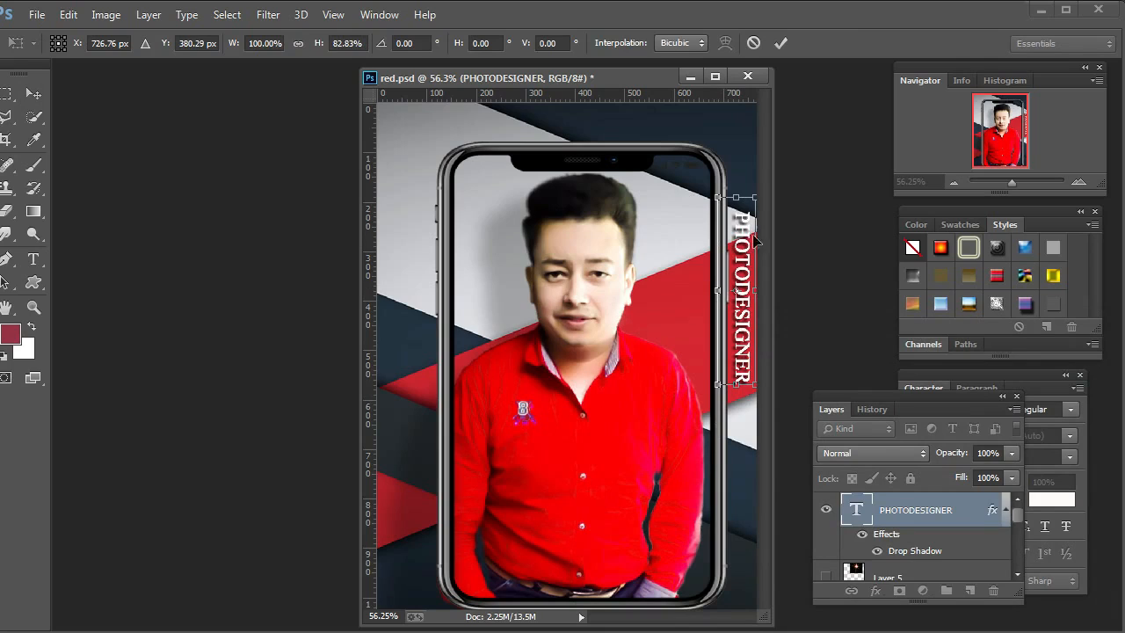
{"action": "key", "text": "Return"}
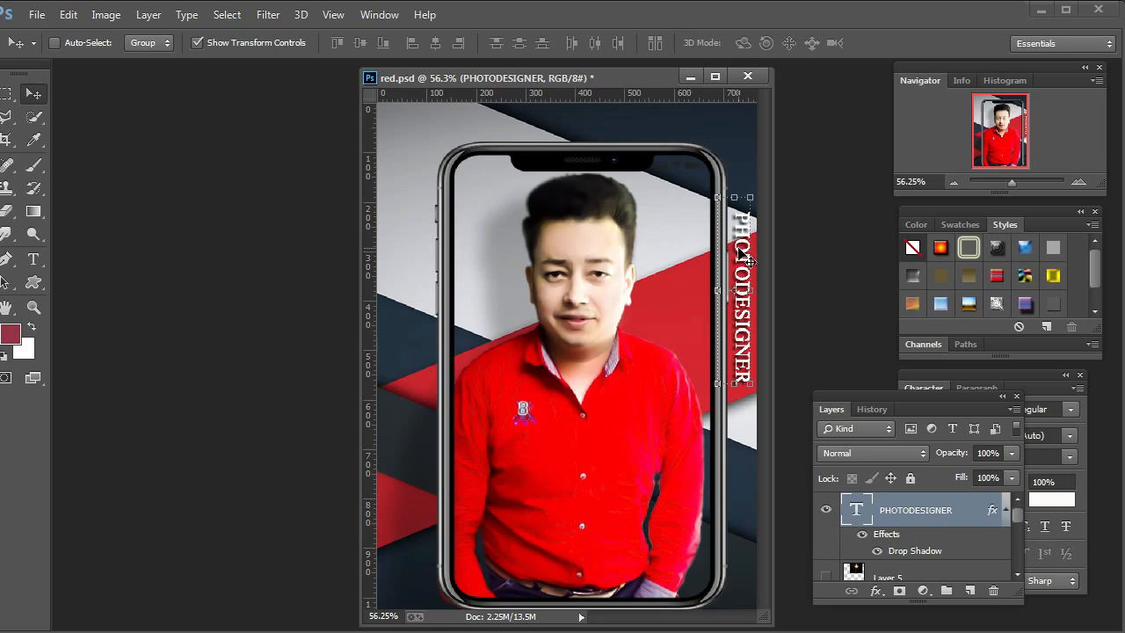
Step: Duplicate the vertical text three times: below the original, over the man's right-hand sleeve in the image, and left of the phone
{"action": "left_click_drag", "start_coordinate": [743, 253], "coordinate": [407, 192]}
{"action": "left_click", "coordinate": [816, 631]}
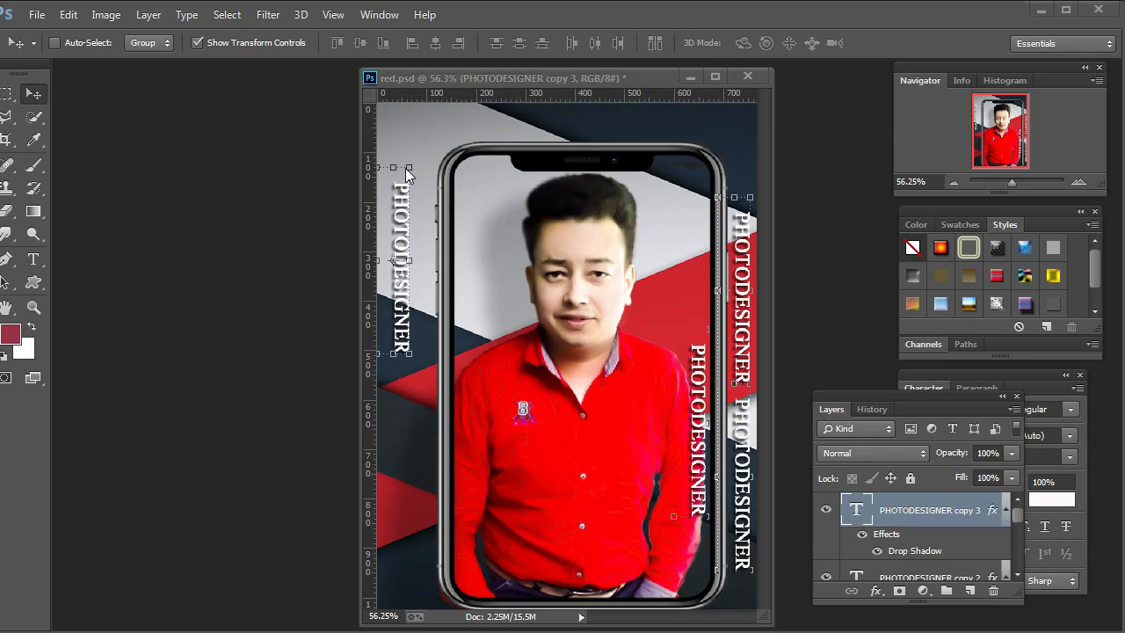
Step: Scale the left text copy's height to 83.83% and duplicate it directly below itself
{"action": "left_click", "coordinate": [281, 45]}
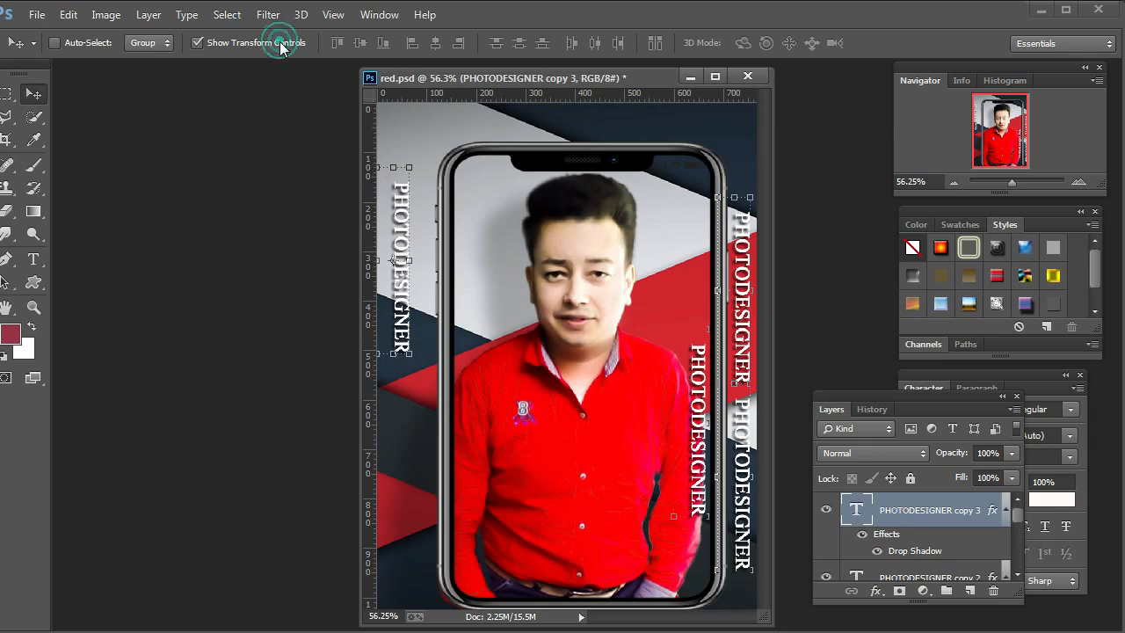
{"action": "left_click", "coordinate": [264, 45]}
{"action": "left_click", "coordinate": [264, 45]}
{"action": "left_click_drag", "start_coordinate": [393, 167], "coordinate": [393, 197]}
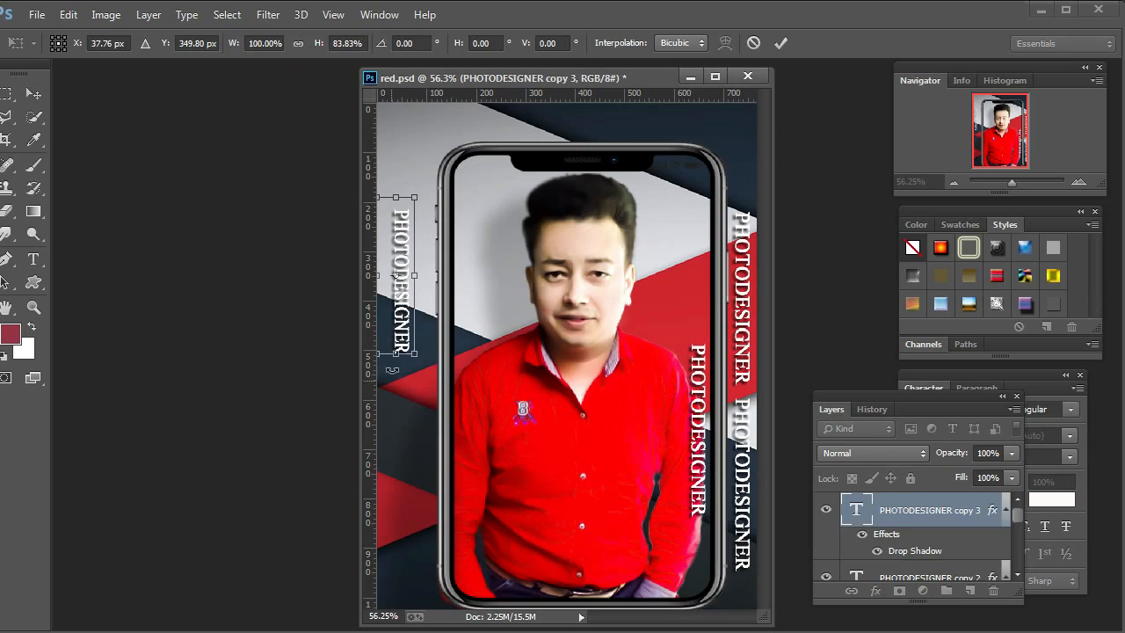
{"action": "key", "text": "Return"}
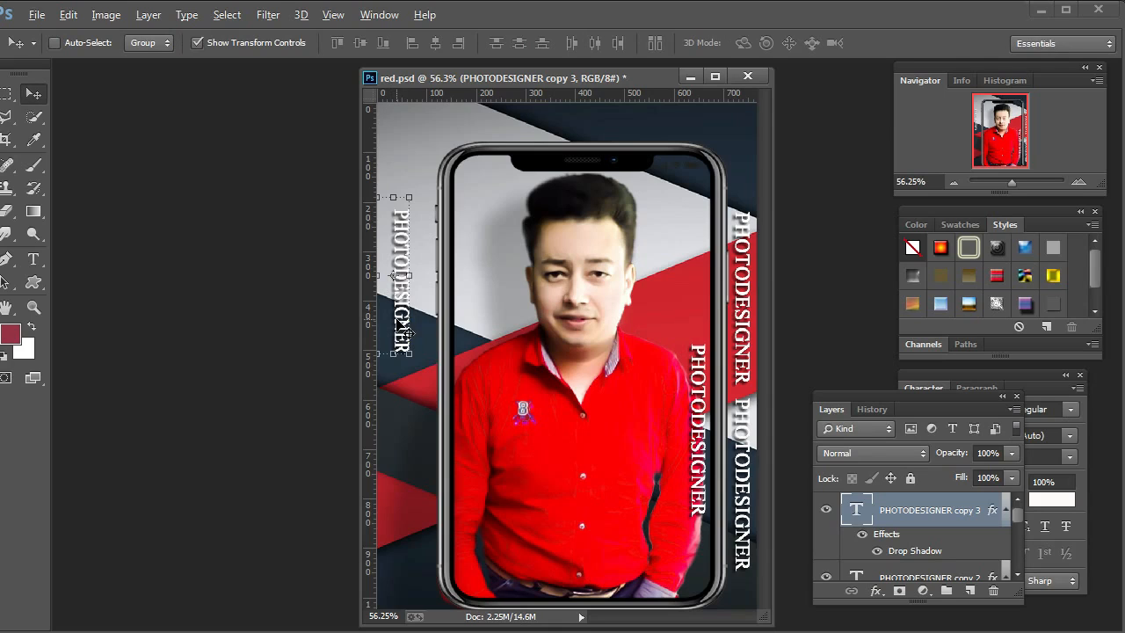
{"action": "left_click_drag", "start_coordinate": [404, 332], "coordinate": [404, 493]}
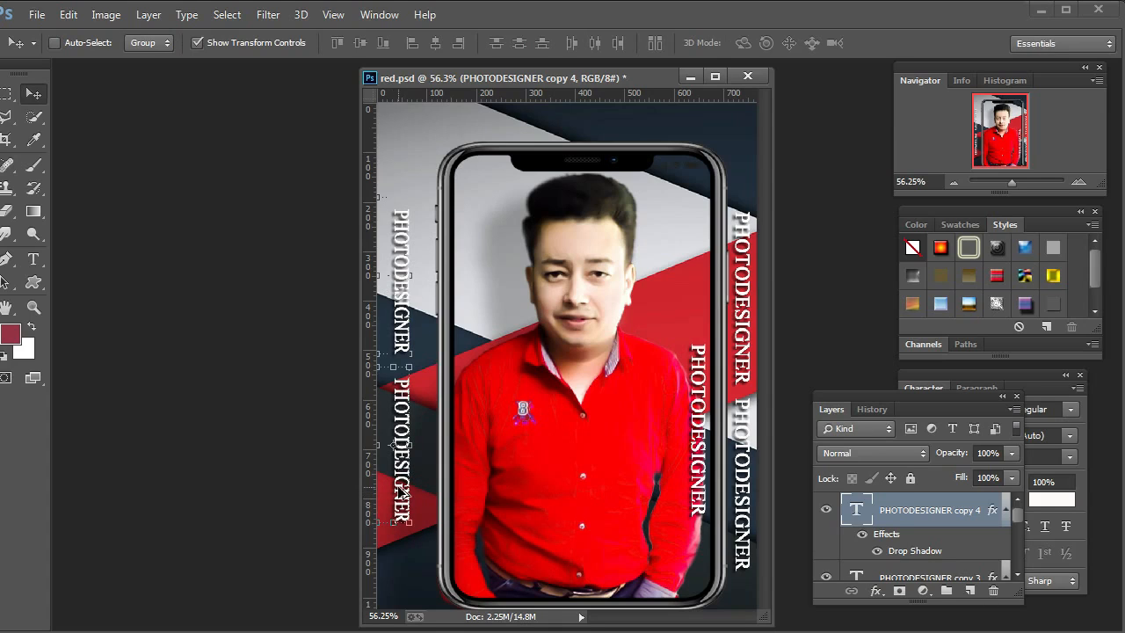
Step: Duplicate the lower-left text onto the man's shirt and delete that copy
{"action": "left_click_drag", "start_coordinate": [406, 488], "coordinate": [475, 466]}
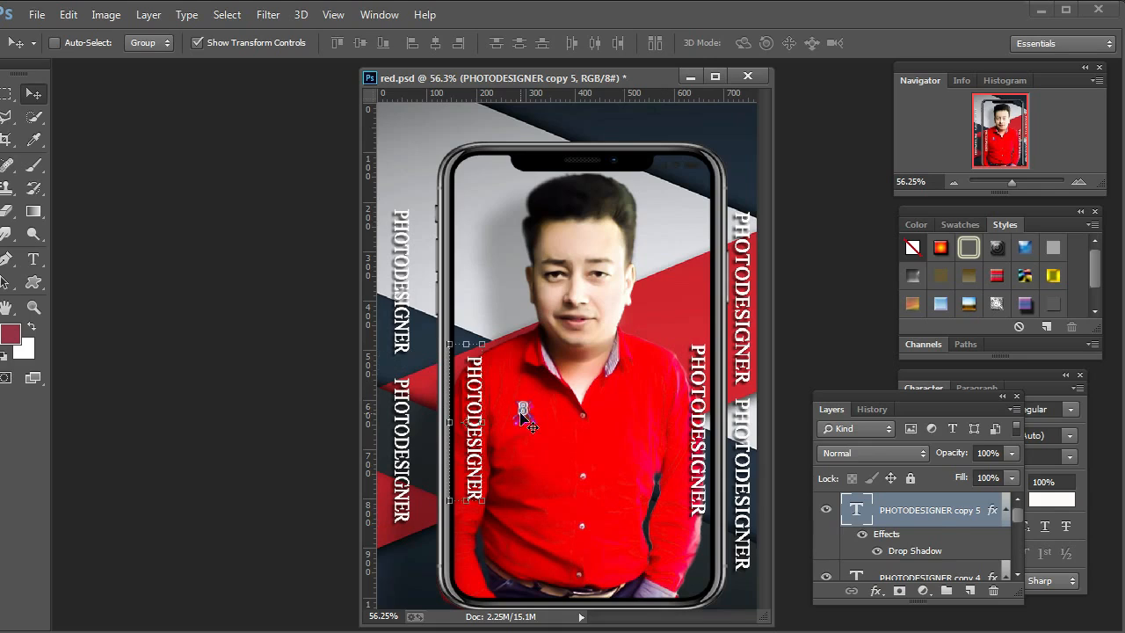
{"action": "left_click_drag", "start_coordinate": [948, 525], "coordinate": [990, 591]}
Step: Select the text copy over the man's sleeve, rotate it to about -90° and place it horizontally above the phone
{"action": "right_click", "coordinate": [702, 376]}
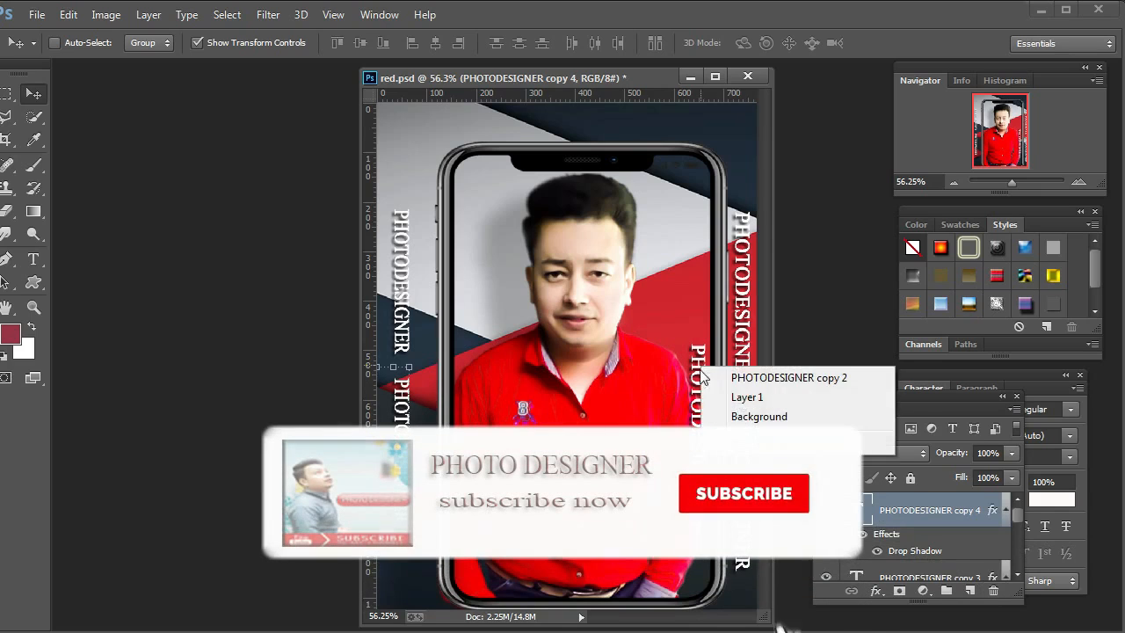
{"action": "left_click", "coordinate": [708, 377]}
{"action": "left_click_drag", "start_coordinate": [699, 330], "coordinate": [575, 416]}
{"action": "left_click_drag", "start_coordinate": [651, 420], "coordinate": [534, 125]}
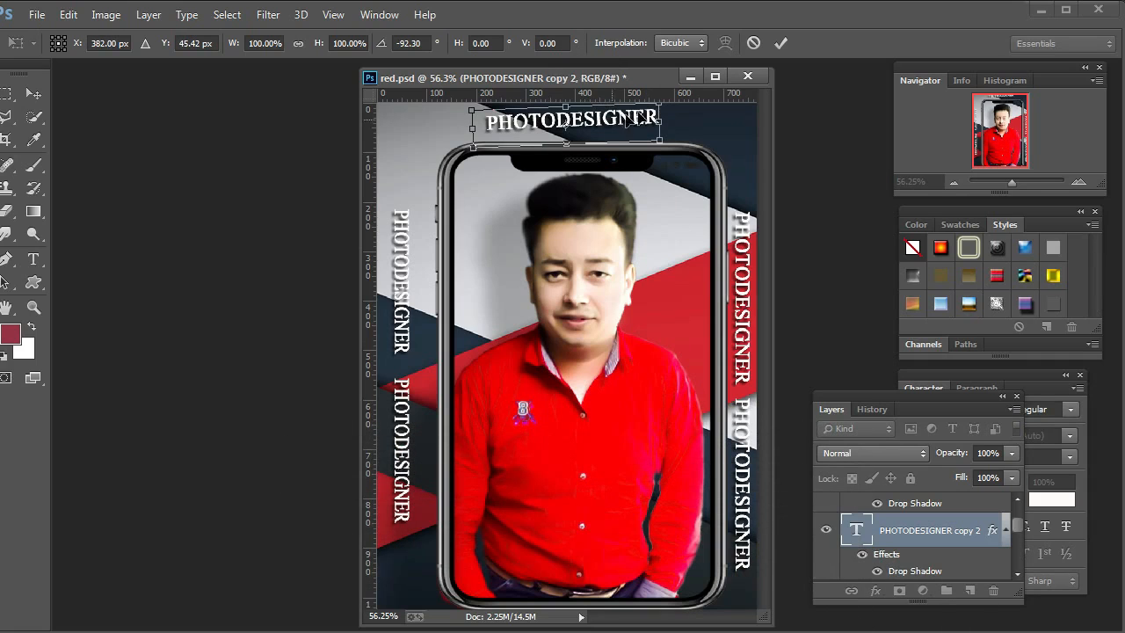
{"action": "left_click_drag", "start_coordinate": [682, 103], "coordinate": [684, 121]}
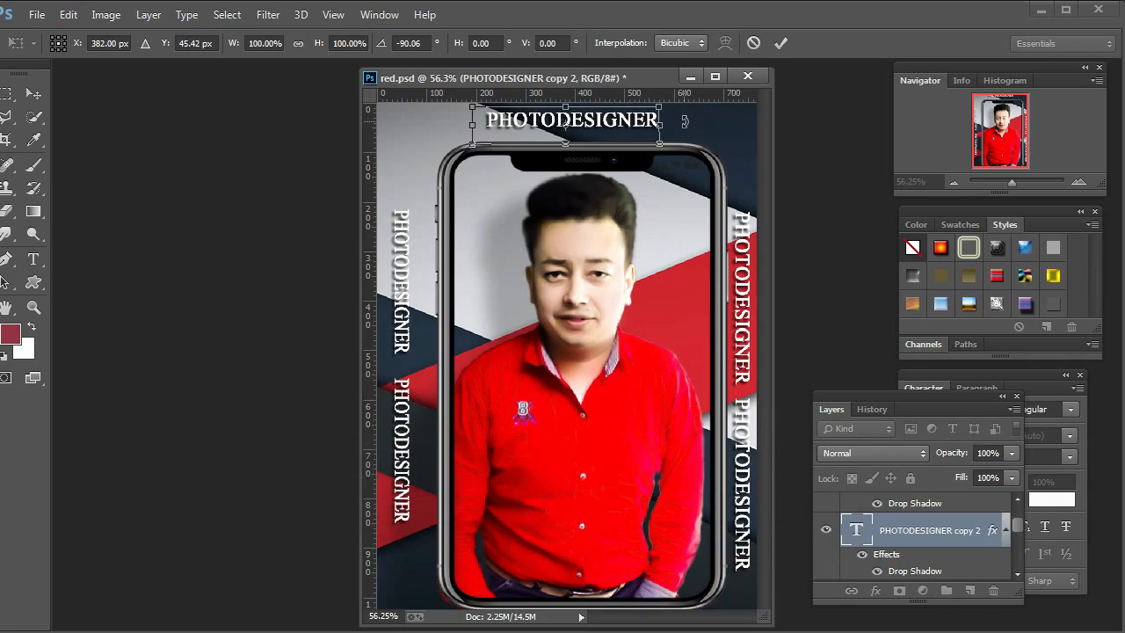
{"action": "double_click", "coordinate": [637, 130]}
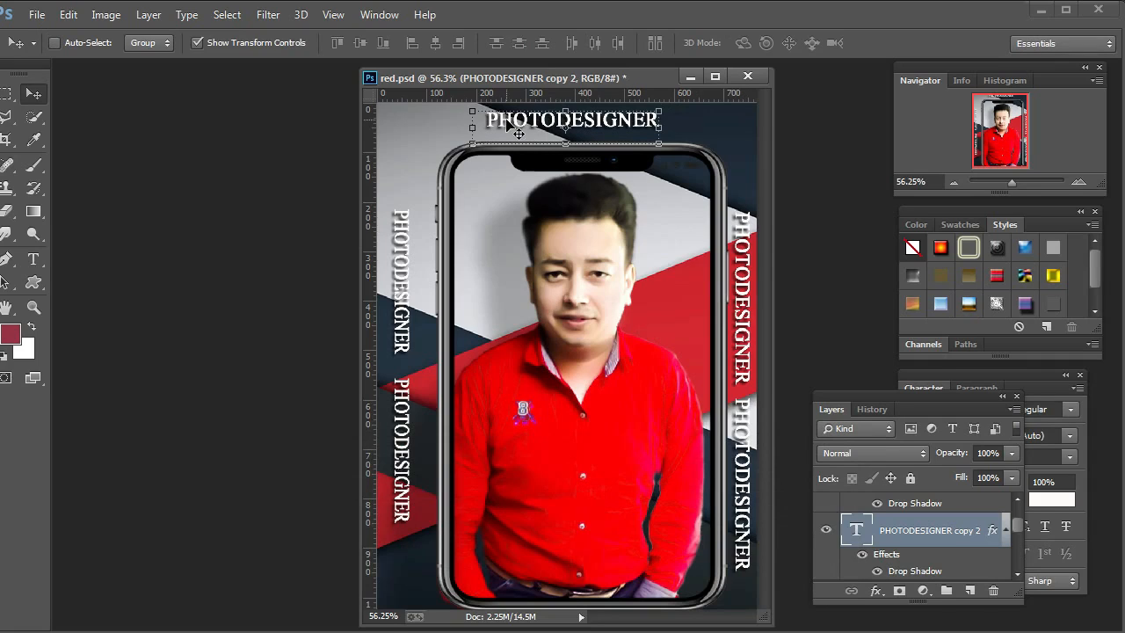
Step: Select the horizontal text above the phone, enlarge it to about the phone's width and move it across the middle of the man's shirt
{"action": "left_click", "coordinate": [199, 42]}
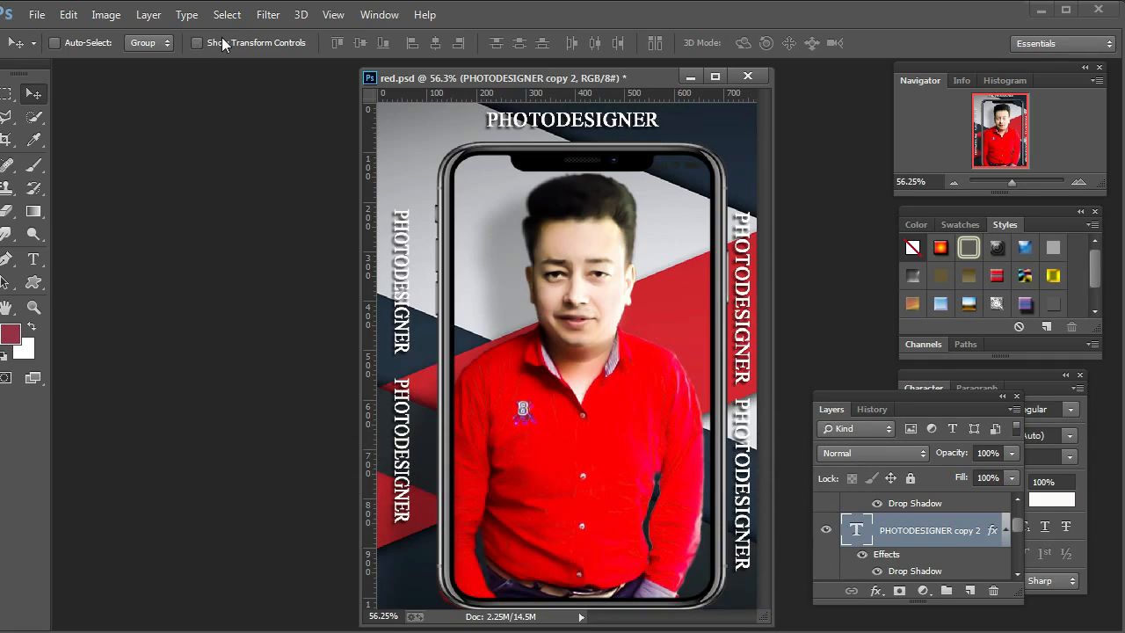
{"action": "right_click", "coordinate": [501, 122]}
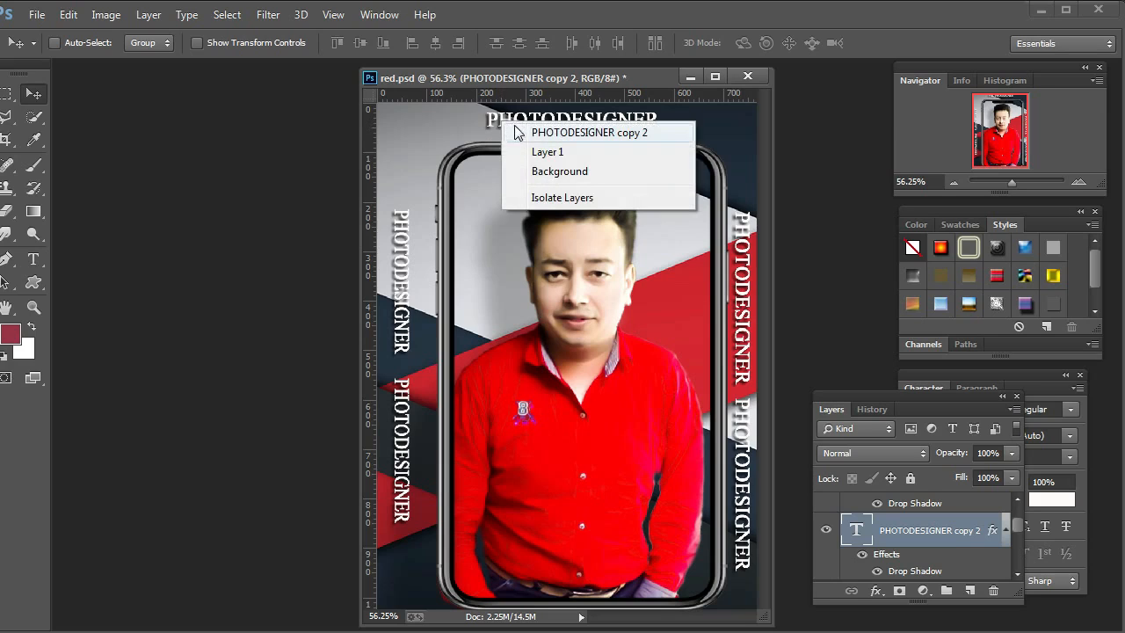
{"action": "left_click", "coordinate": [508, 128]}
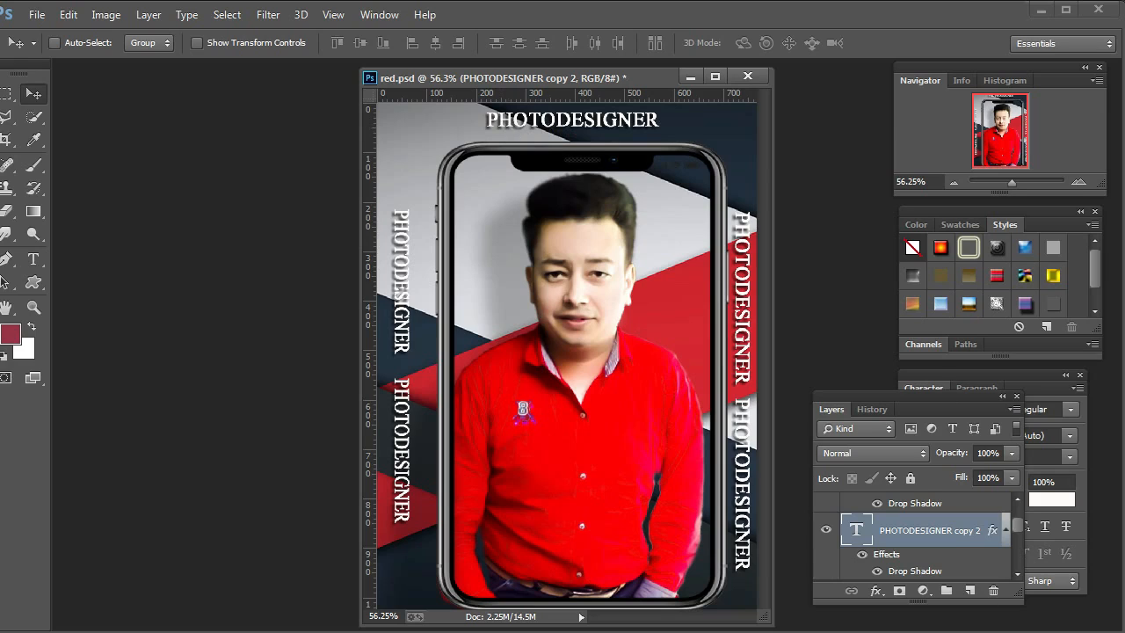
{"action": "key", "text": "ctrl+t"}
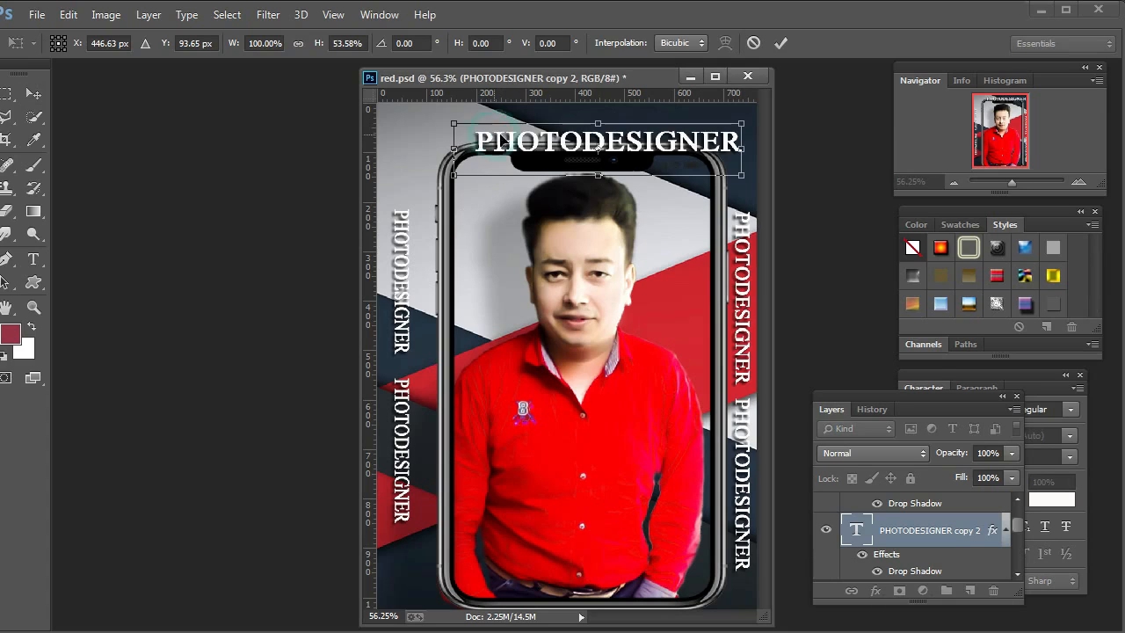
{"action": "key", "text": "Return"}
{"action": "left_click_drag", "start_coordinate": [563, 151], "coordinate": [571, 422]}
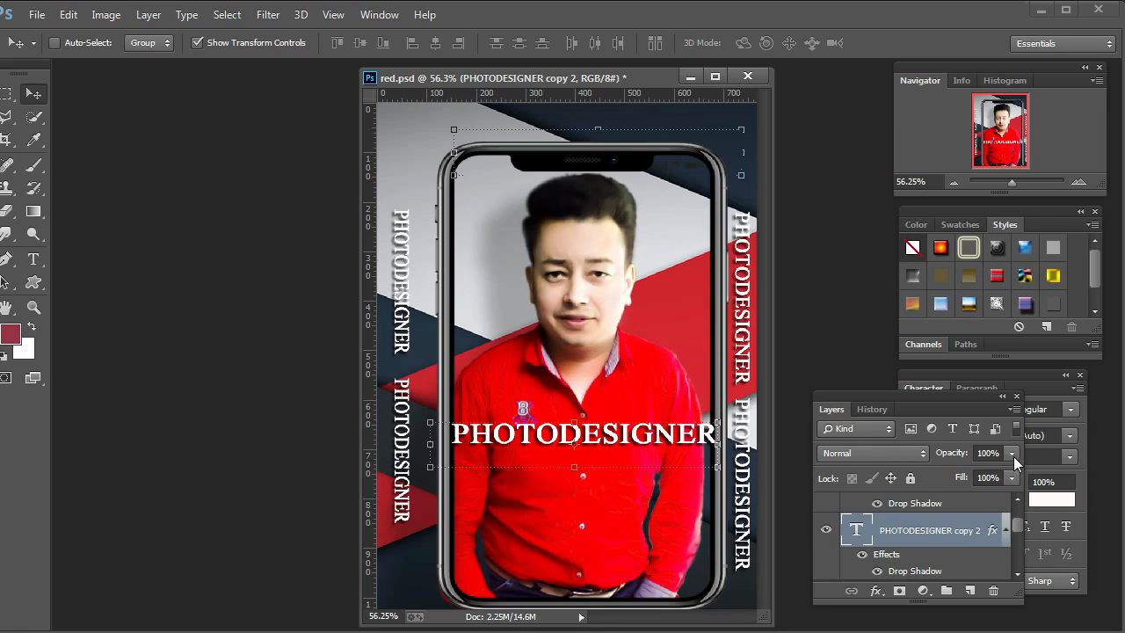
Step: Set the opacity of the horizontal shirt text to 34%
{"action": "left_click", "coordinate": [1013, 454]}
{"action": "left_click_drag", "start_coordinate": [964, 473], "coordinate": [952, 473]}
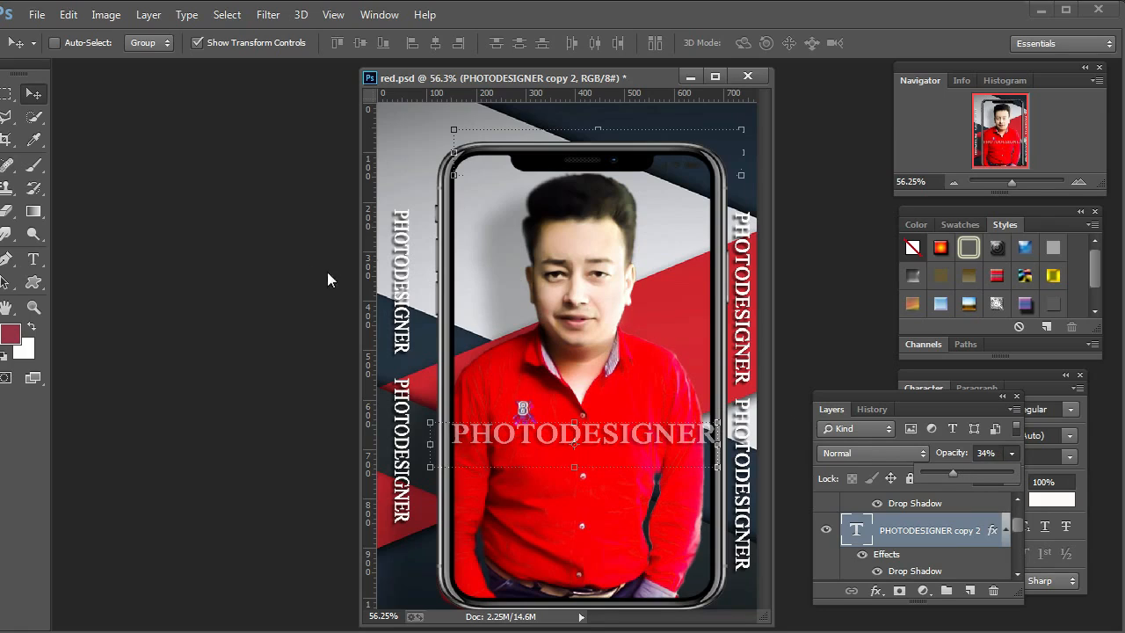
{"action": "left_click", "coordinate": [29, 91]}
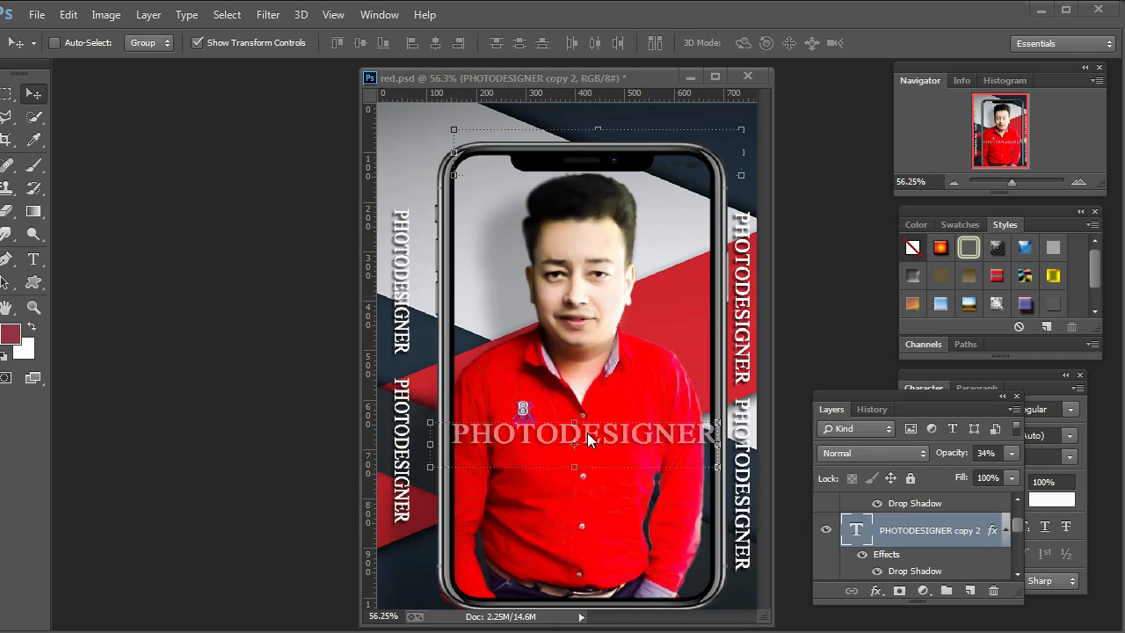
{"action": "left_click", "coordinate": [35, 94]}
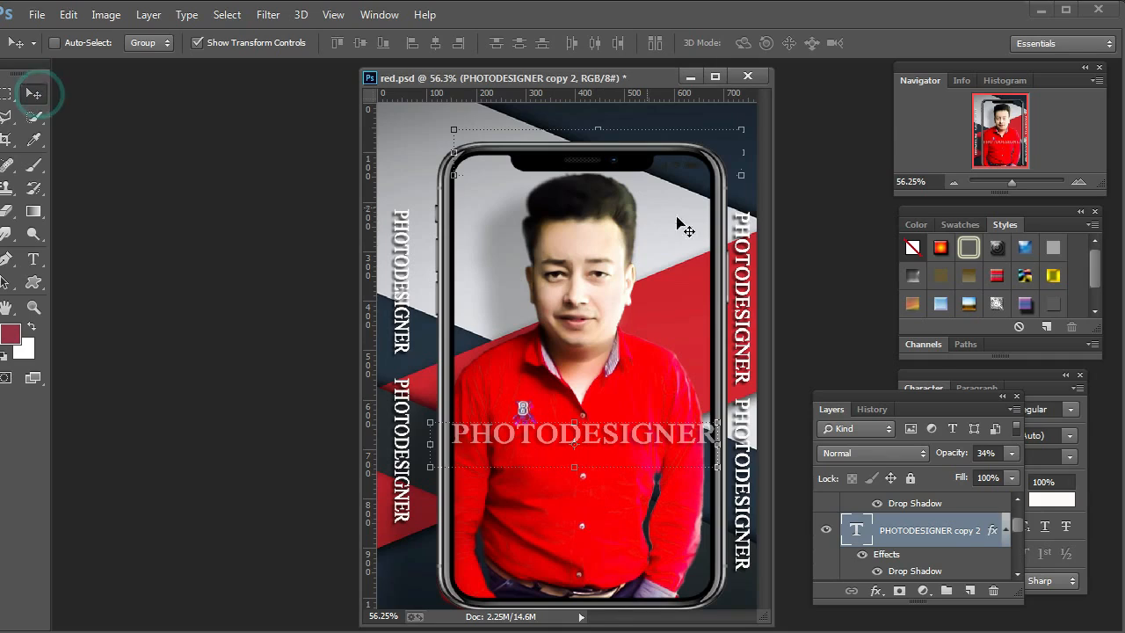
Step: Set the upper vertical text right of the phone to 45% opacity and reduce the opacity of the copy below it similarly
{"action": "right_click", "coordinate": [746, 235]}
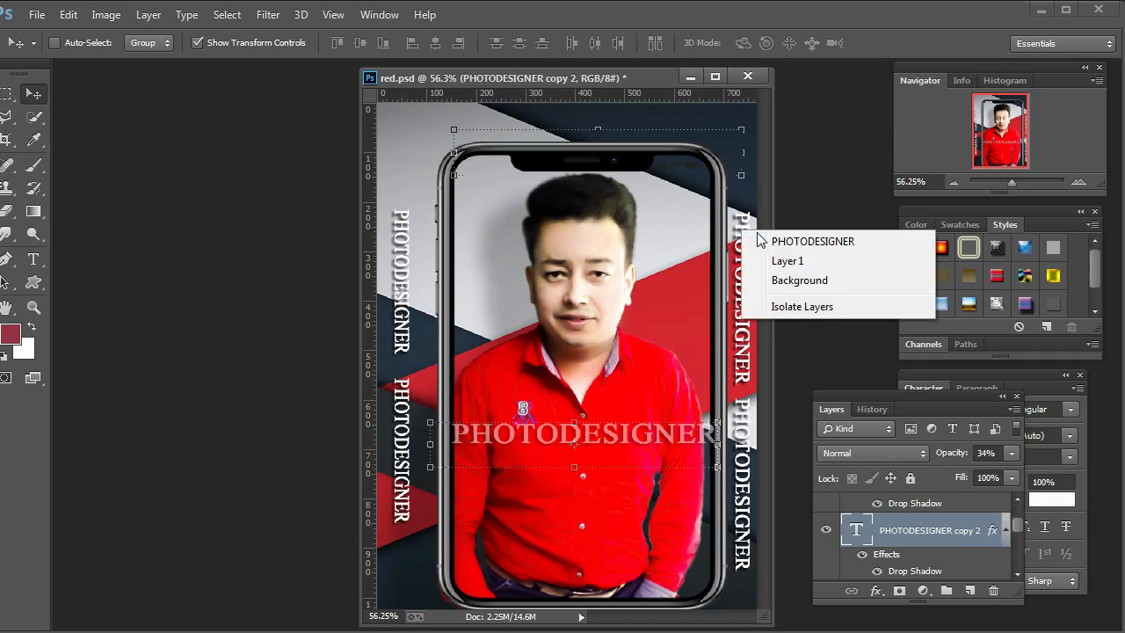
{"action": "left_click", "coordinate": [787, 231]}
{"action": "left_click", "coordinate": [1011, 452]}
{"action": "left_click", "coordinate": [974, 473]}
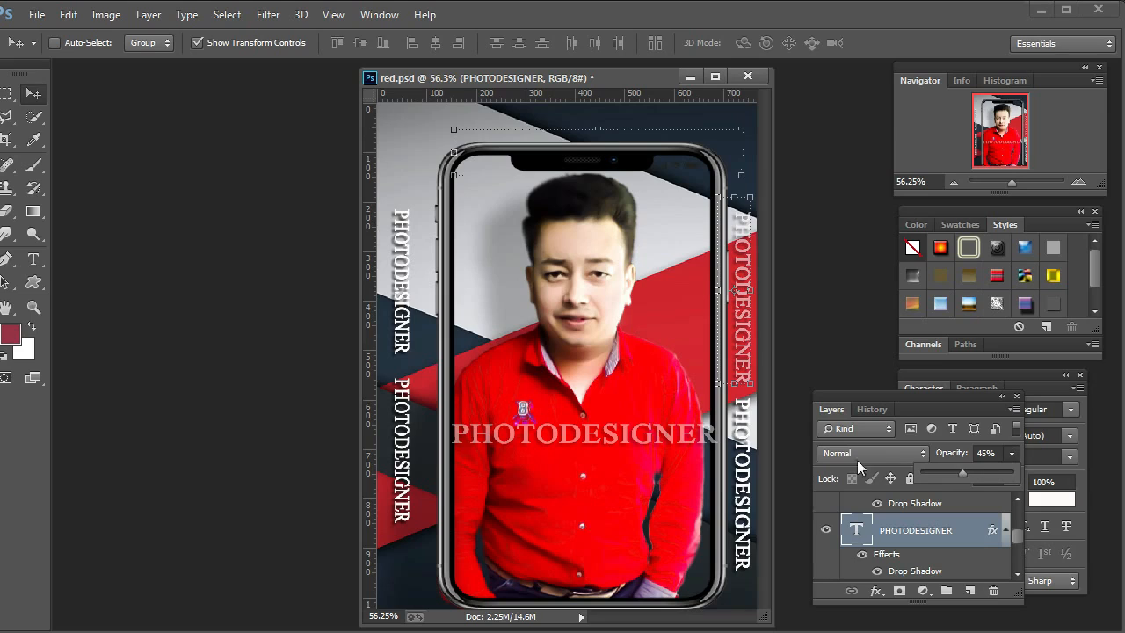
{"action": "right_click", "coordinate": [752, 417]}
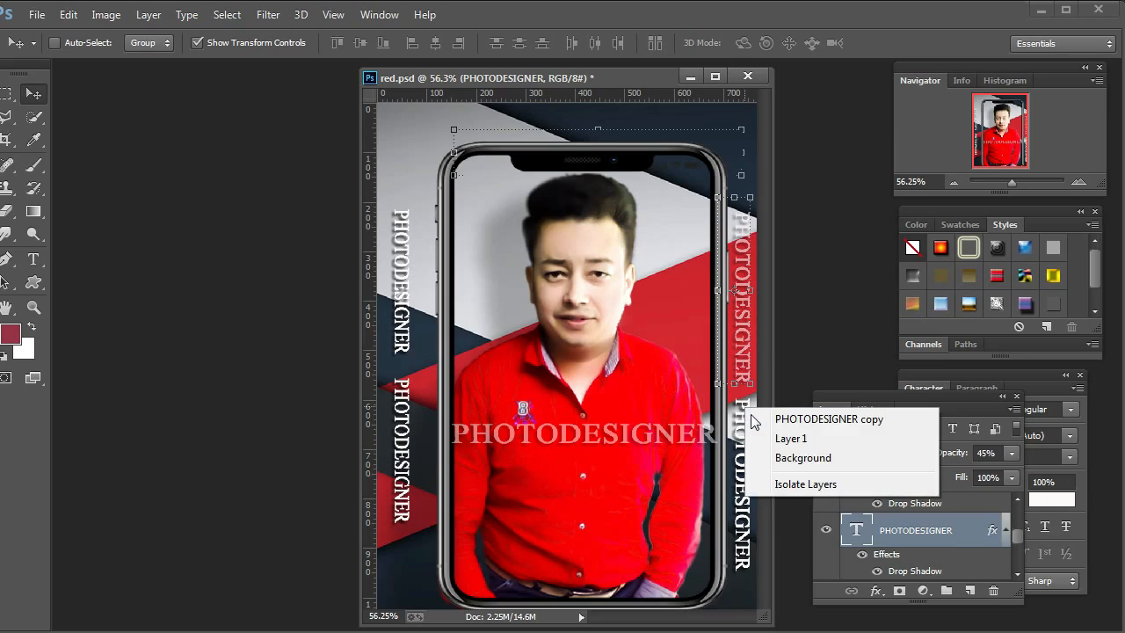
{"action": "left_click", "coordinate": [796, 419]}
{"action": "left_click_drag", "start_coordinate": [982, 465], "coordinate": [962, 471]}
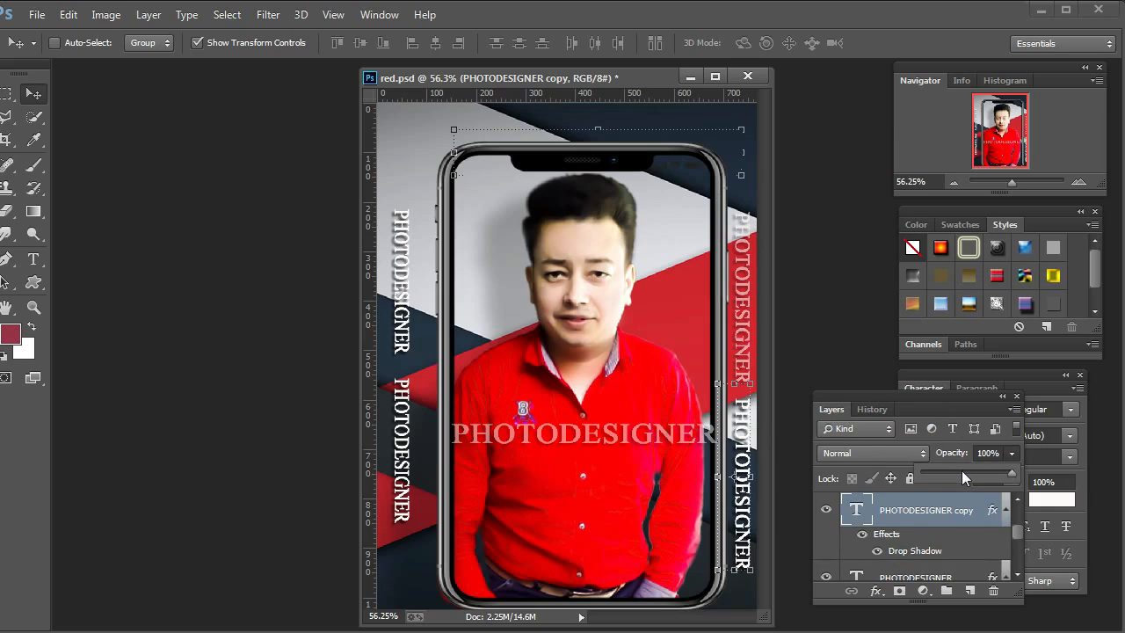
Step: Set the opacity of the vertical texts left of the phone to 49% for the upper and 44% for the lower one
{"action": "right_click", "coordinate": [399, 229]}
{"action": "left_click", "coordinate": [406, 235]}
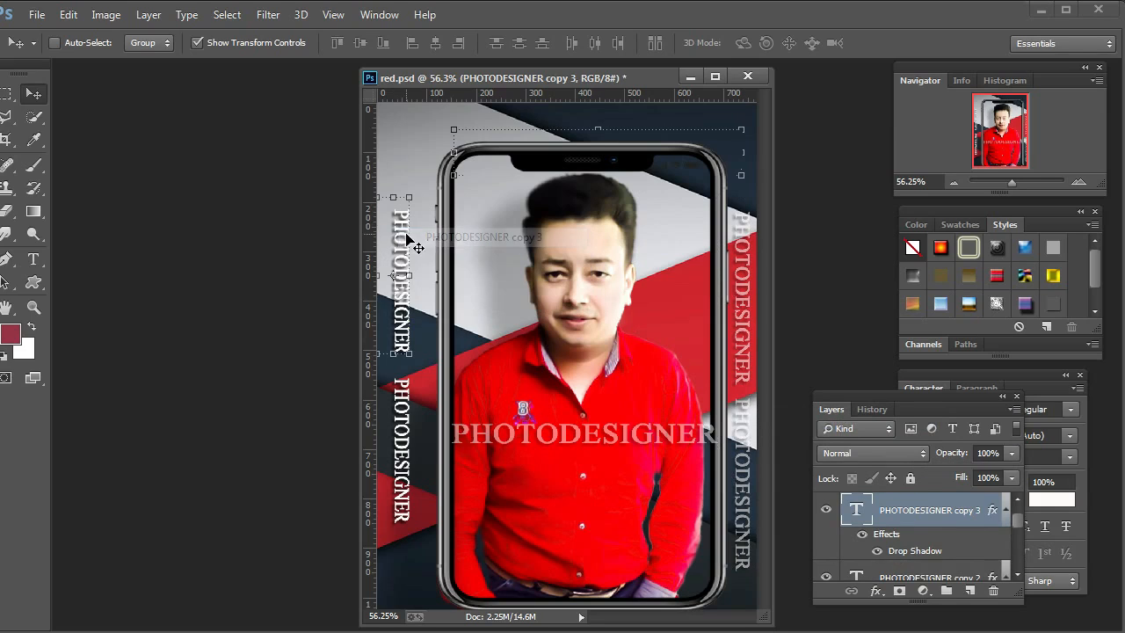
{"action": "left_click", "coordinate": [1010, 453]}
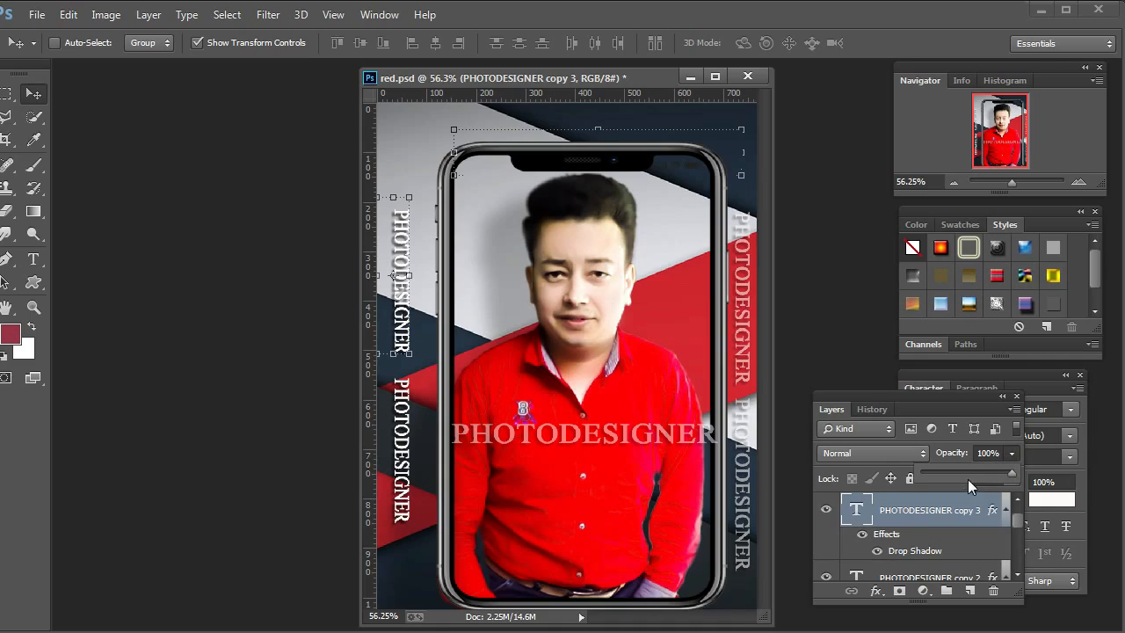
{"action": "left_click", "coordinate": [965, 470]}
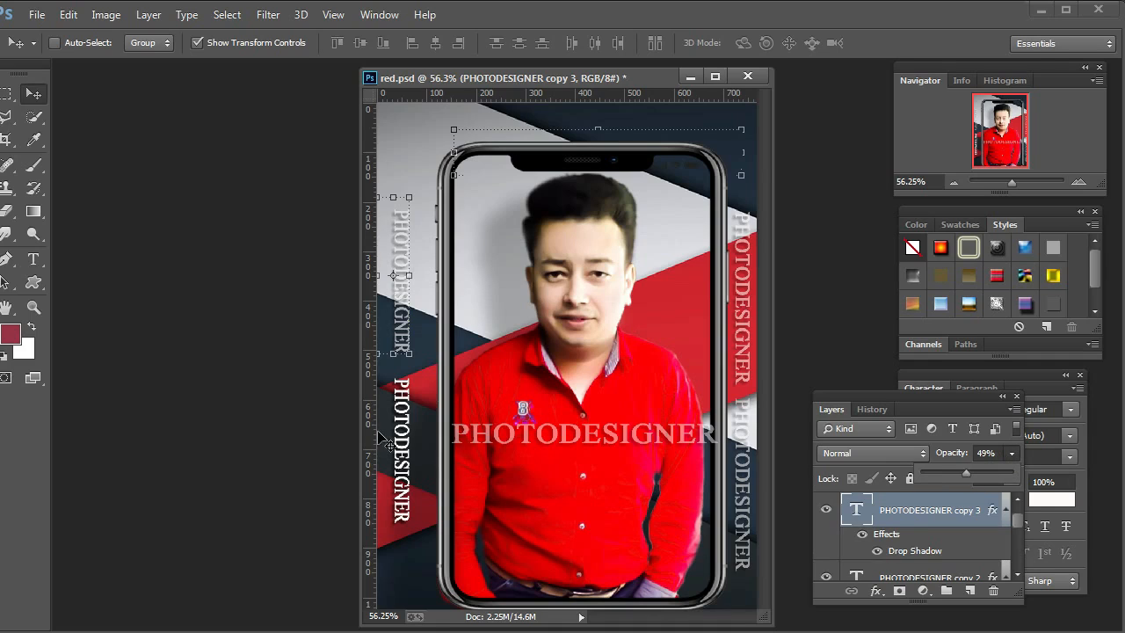
{"action": "right_click", "coordinate": [410, 428]}
{"action": "left_click", "coordinate": [422, 431]}
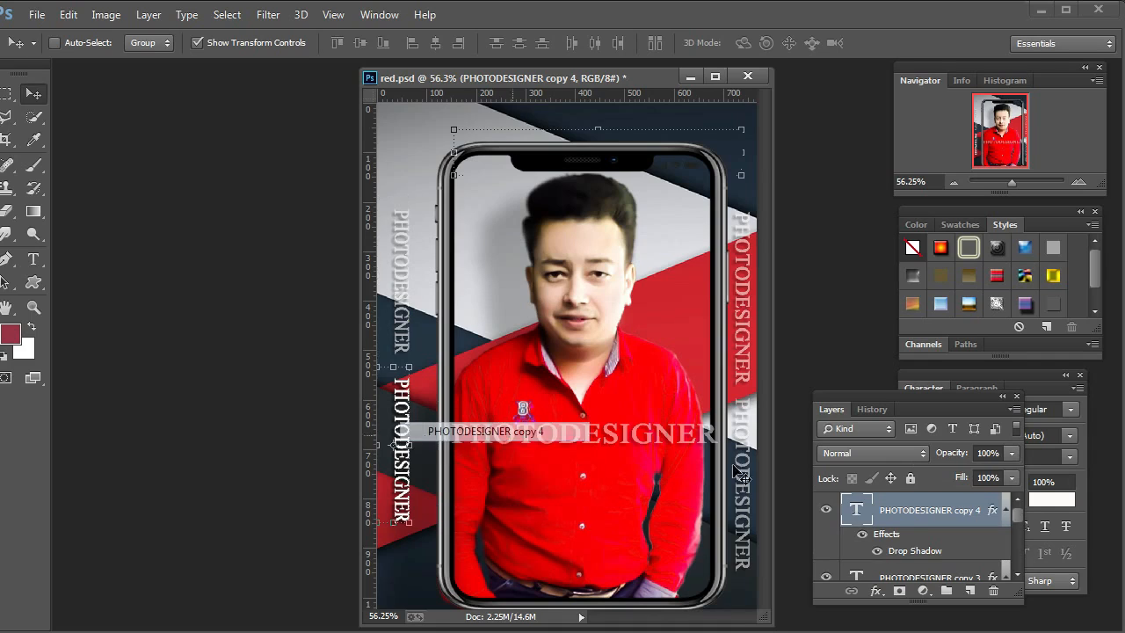
{"action": "left_click", "coordinate": [1010, 453]}
{"action": "left_click", "coordinate": [961, 472]}
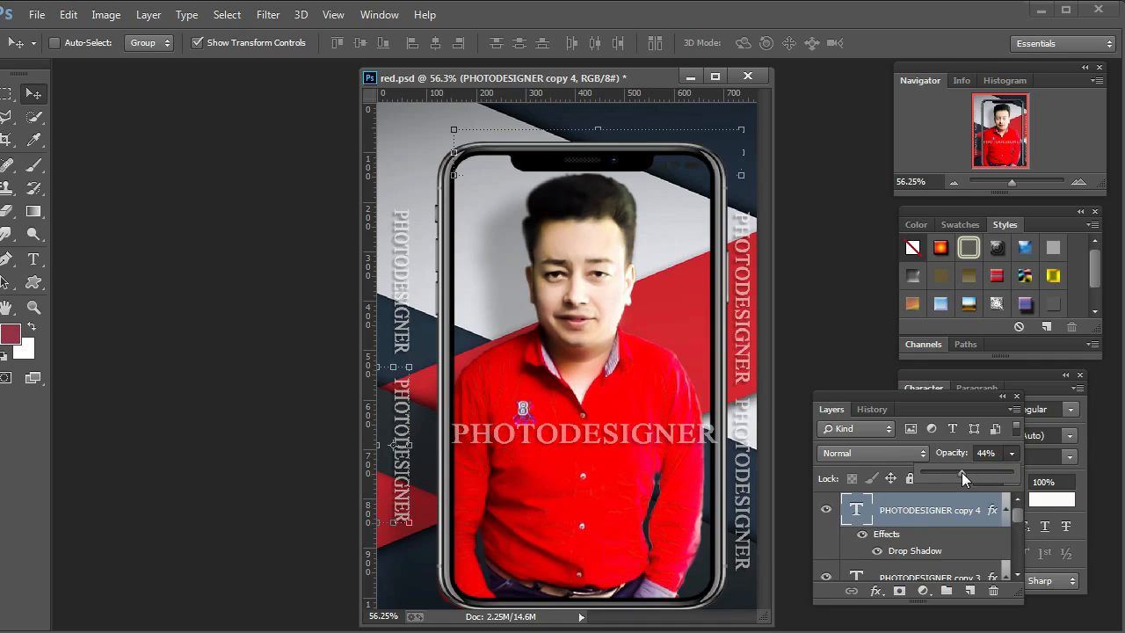
Step: Select the horizontal text on the man's shirt and move it down to the lower part of the shirt
{"action": "left_click", "coordinate": [32, 95]}
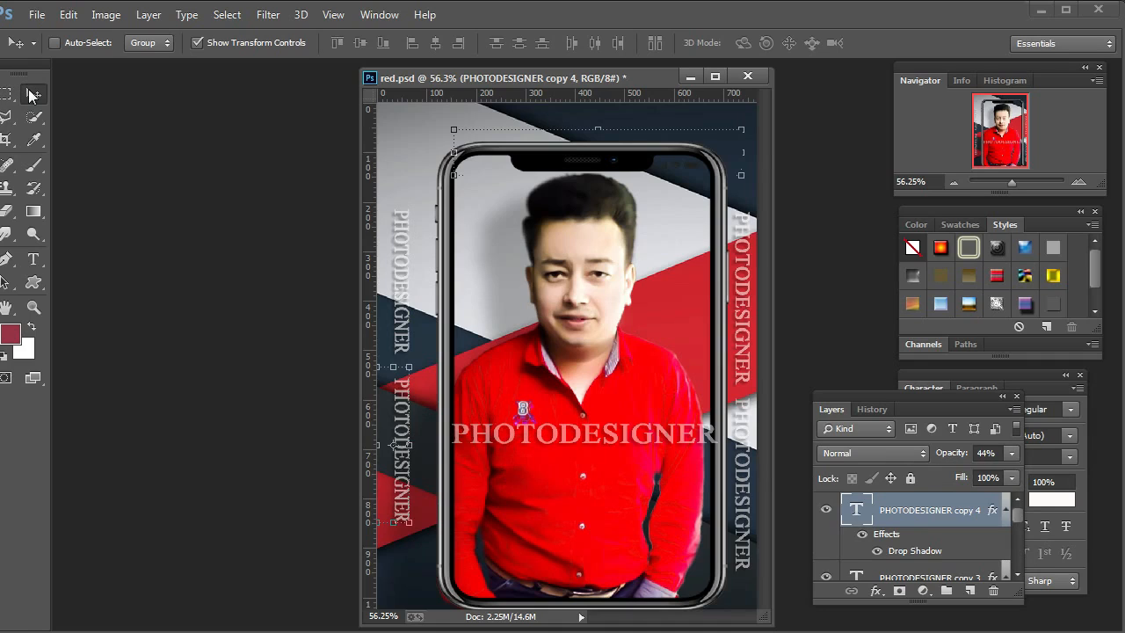
{"action": "right_click", "coordinate": [534, 432]}
{"action": "left_click", "coordinate": [539, 437]}
{"action": "left_click_drag", "start_coordinate": [534, 432], "coordinate": [535, 505]}
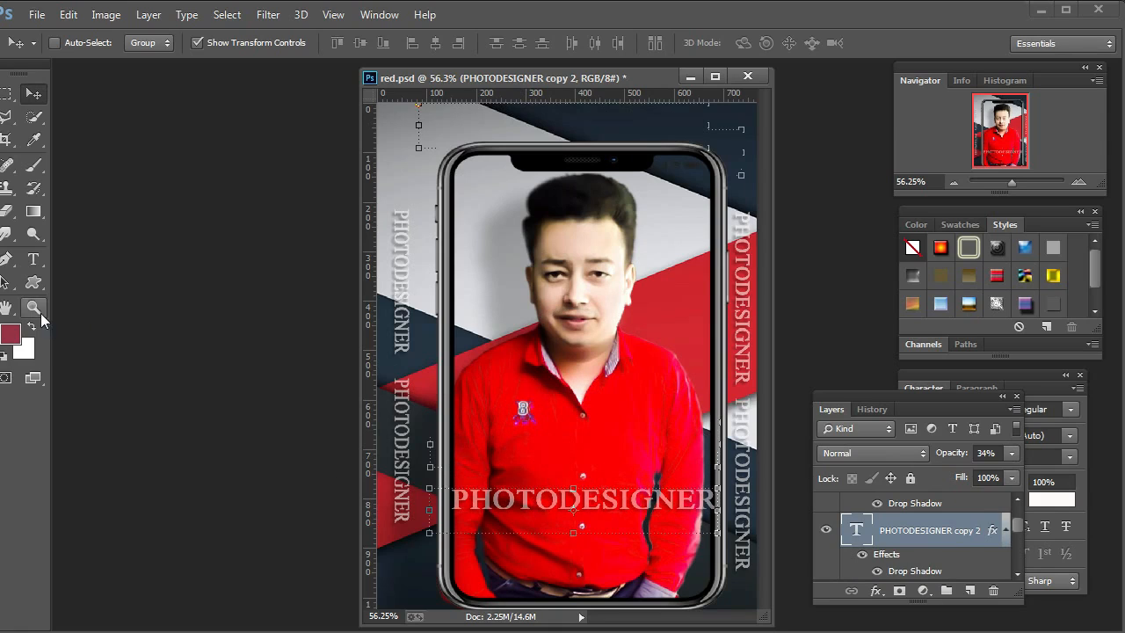
{"action": "left_click", "coordinate": [33, 306]}
{"action": "right_click", "coordinate": [625, 327]}
{"action": "left_click", "coordinate": [644, 337]}
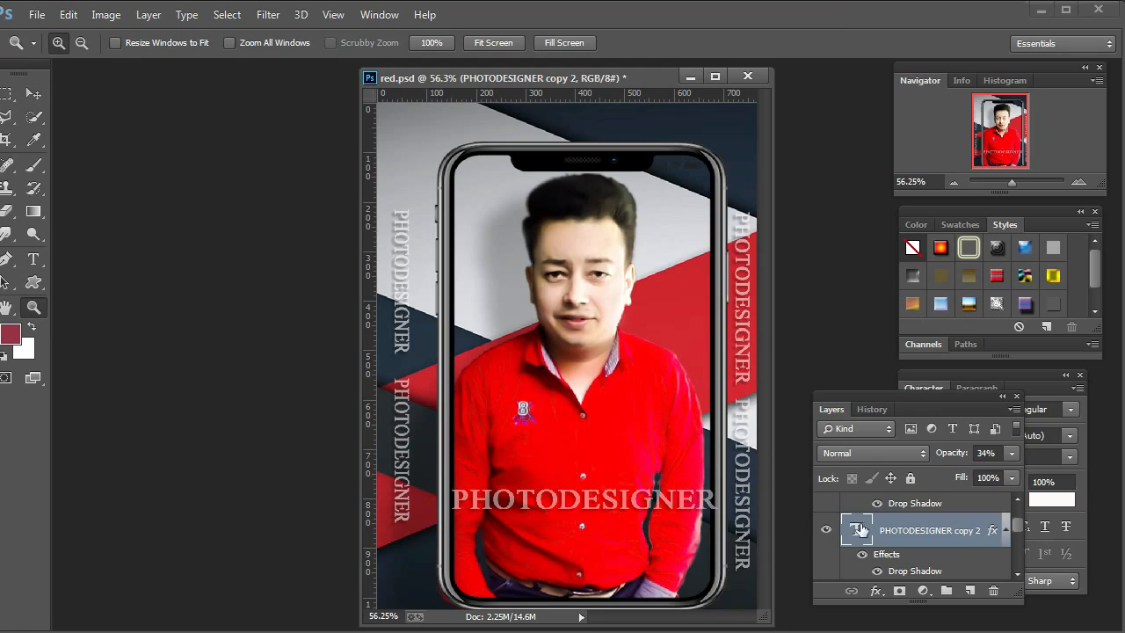
Step: Add a Brightness/Contrast adjustment layer with brightness -6 and contrast 8
{"action": "left_click", "coordinate": [923, 589]}
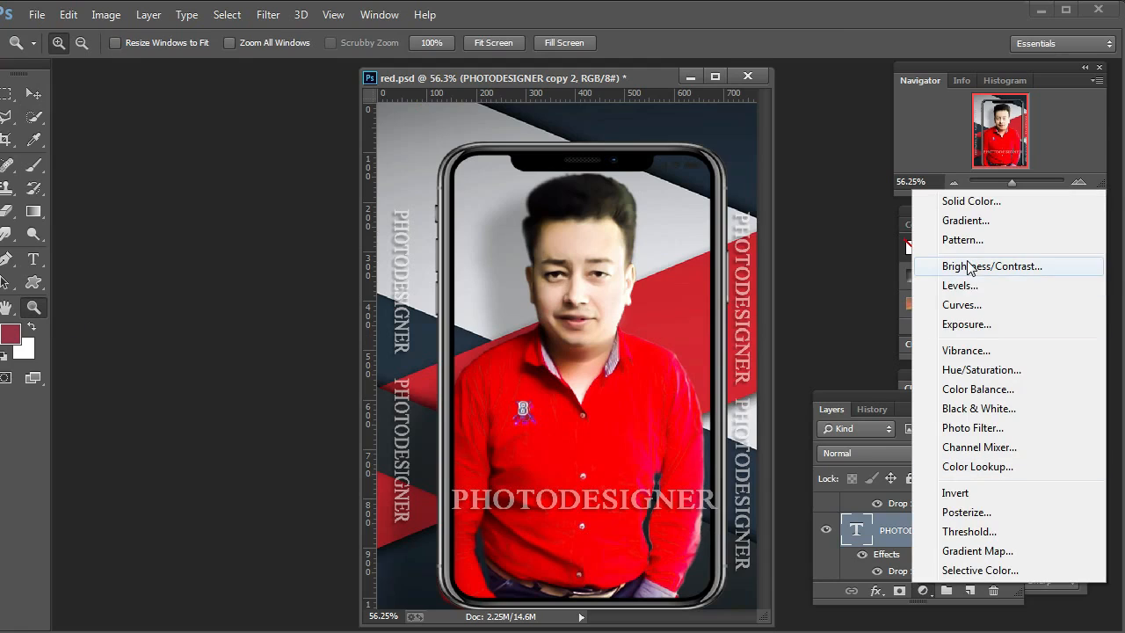
{"action": "left_click", "coordinate": [1016, 267]}
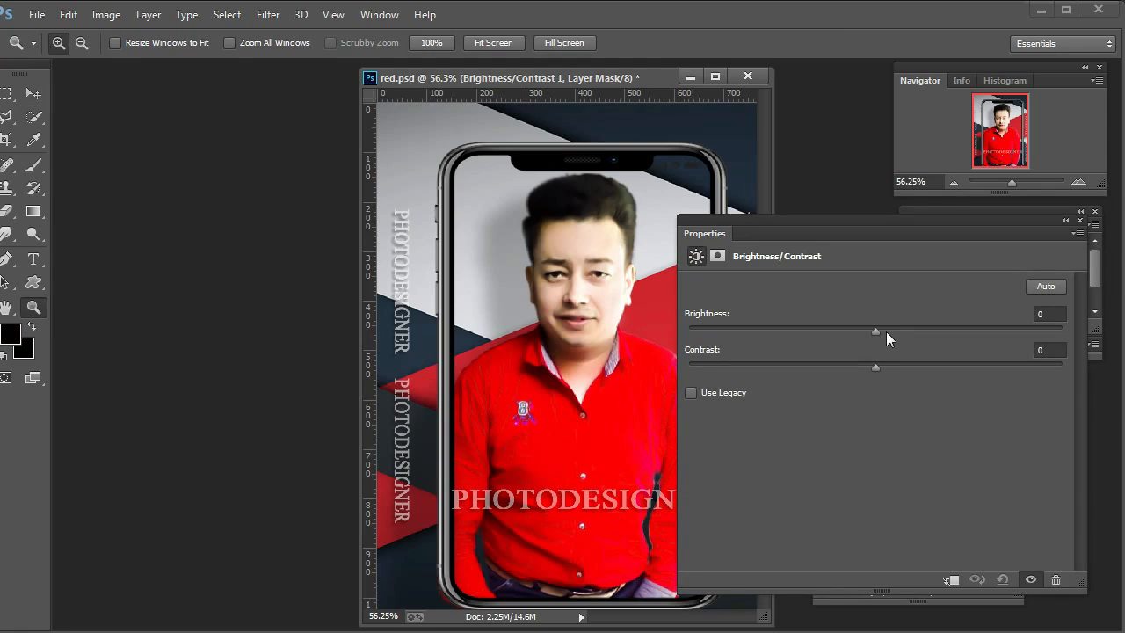
{"action": "left_click_drag", "start_coordinate": [896, 330], "coordinate": [900, 362]}
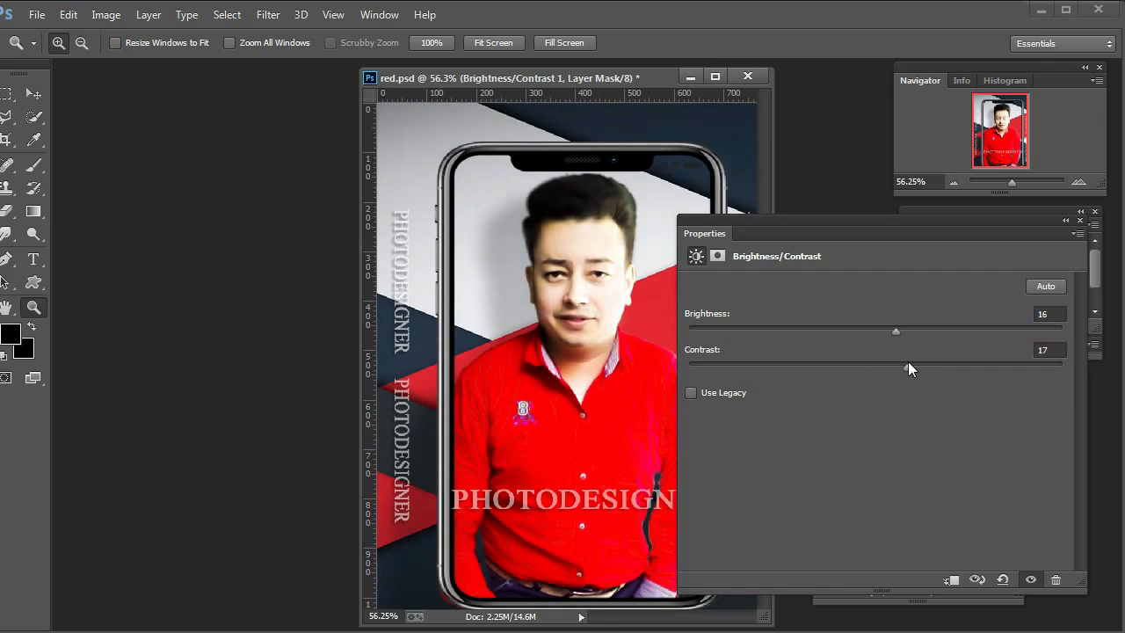
{"action": "left_click_drag", "start_coordinate": [893, 327], "coordinate": [891, 369]}
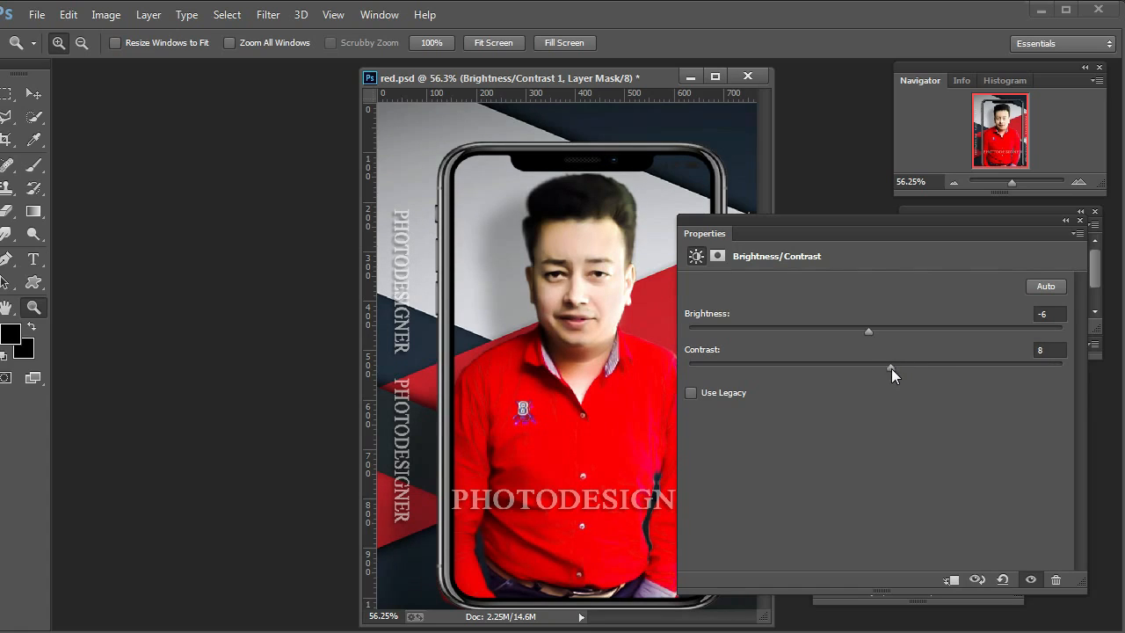
{"action": "left_click", "coordinate": [1080, 220]}
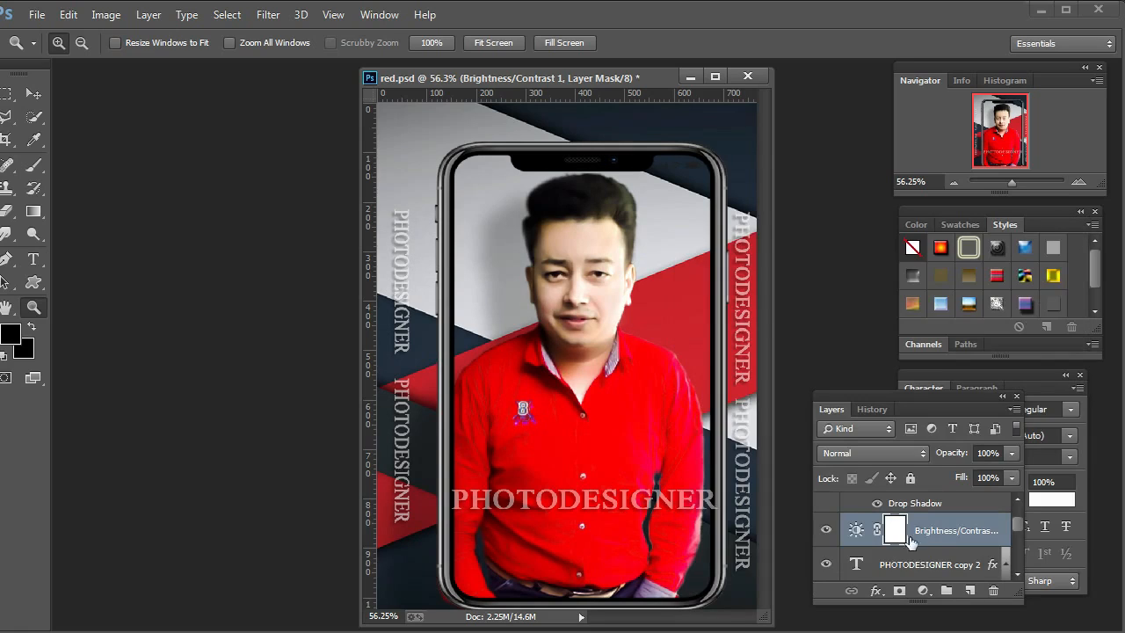
Step: Move the Brightness/Contrast adjustment layer above all the text layers, toggle its visibility and delete it
{"action": "left_click_drag", "start_coordinate": [862, 532], "coordinate": [856, 509]}
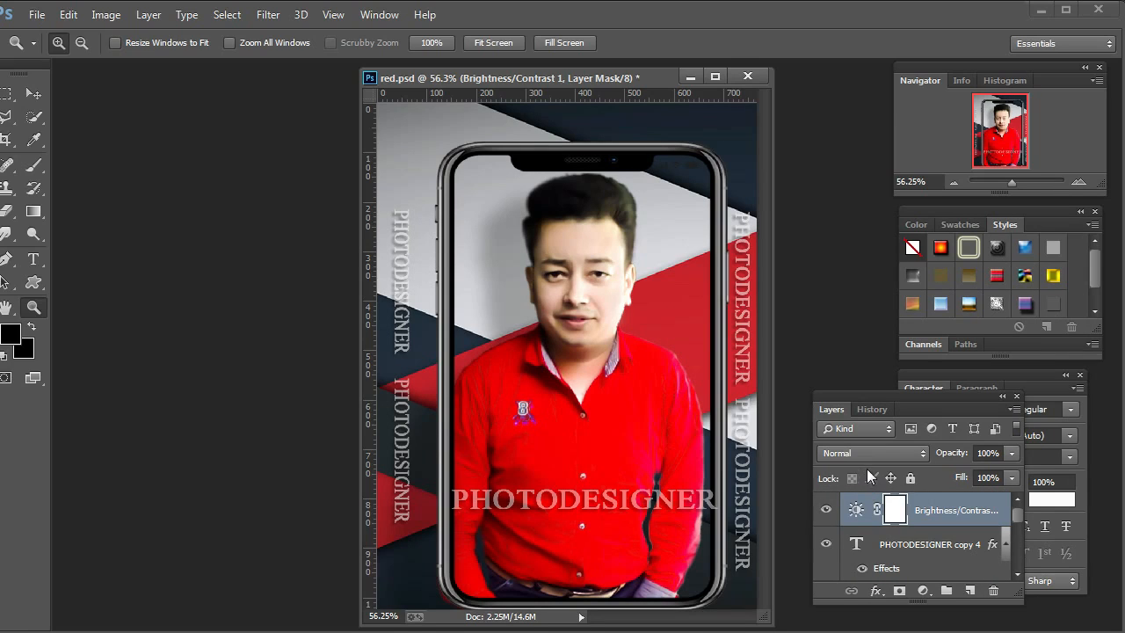
{"action": "left_click", "coordinate": [826, 512]}
{"action": "left_click_drag", "start_coordinate": [931, 512], "coordinate": [993, 591]}
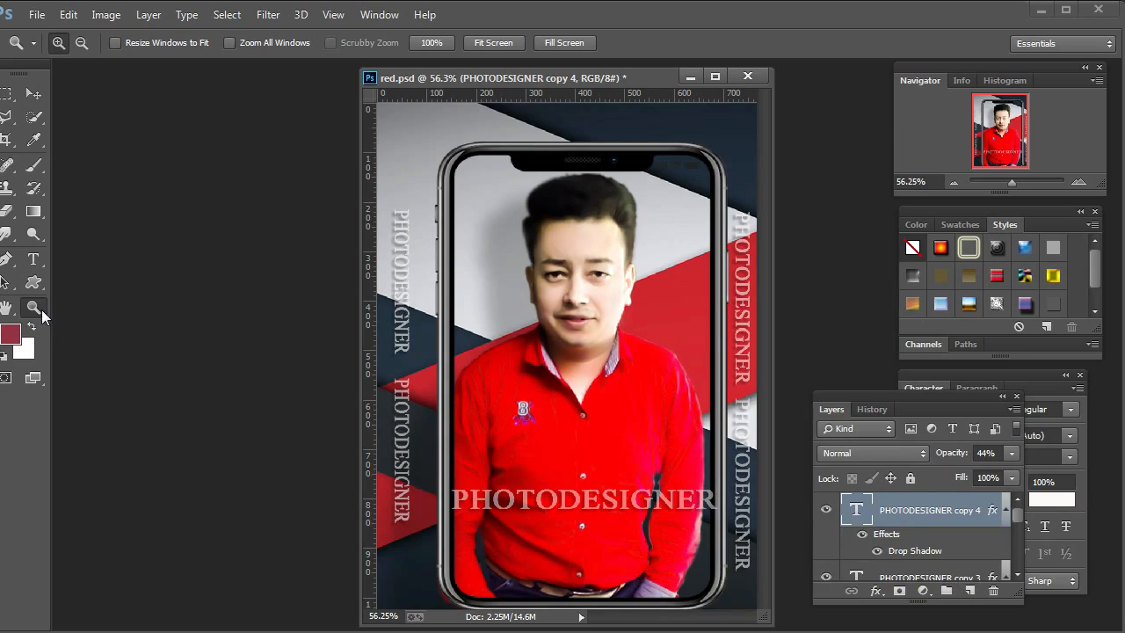
Step: Select the man's photo on Layer 2 and touch up his lips with a dark pink 10 px Brush at 26% flow
{"action": "left_click", "coordinate": [588, 269]}
{"action": "left_click", "coordinate": [588, 269]}
{"action": "left_click", "coordinate": [588, 269]}
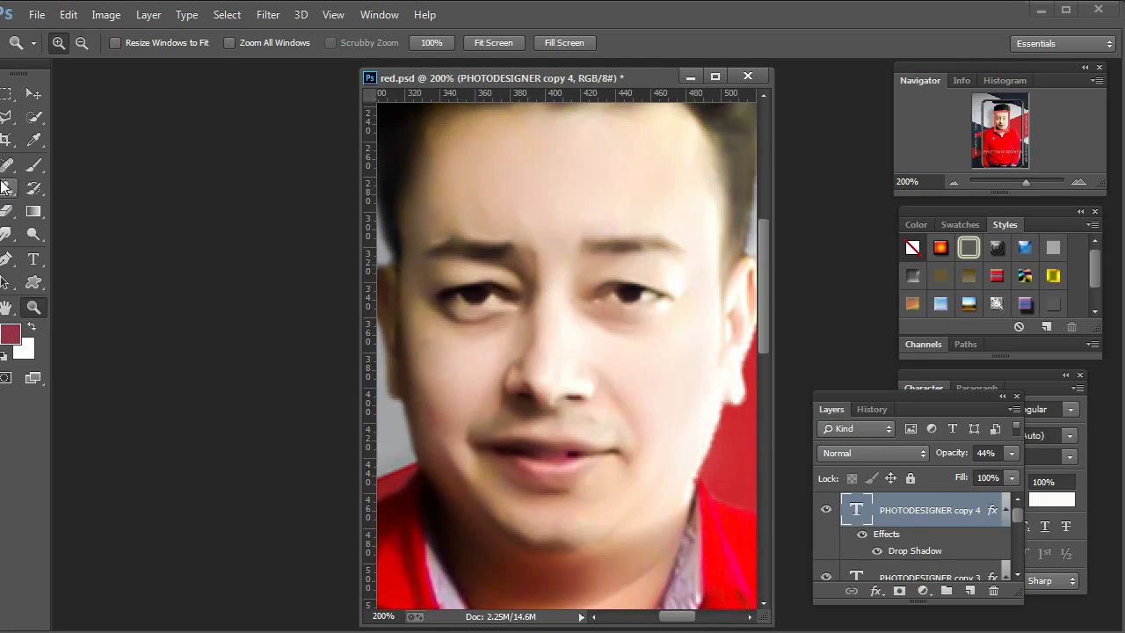
{"action": "left_click", "coordinate": [31, 142]}
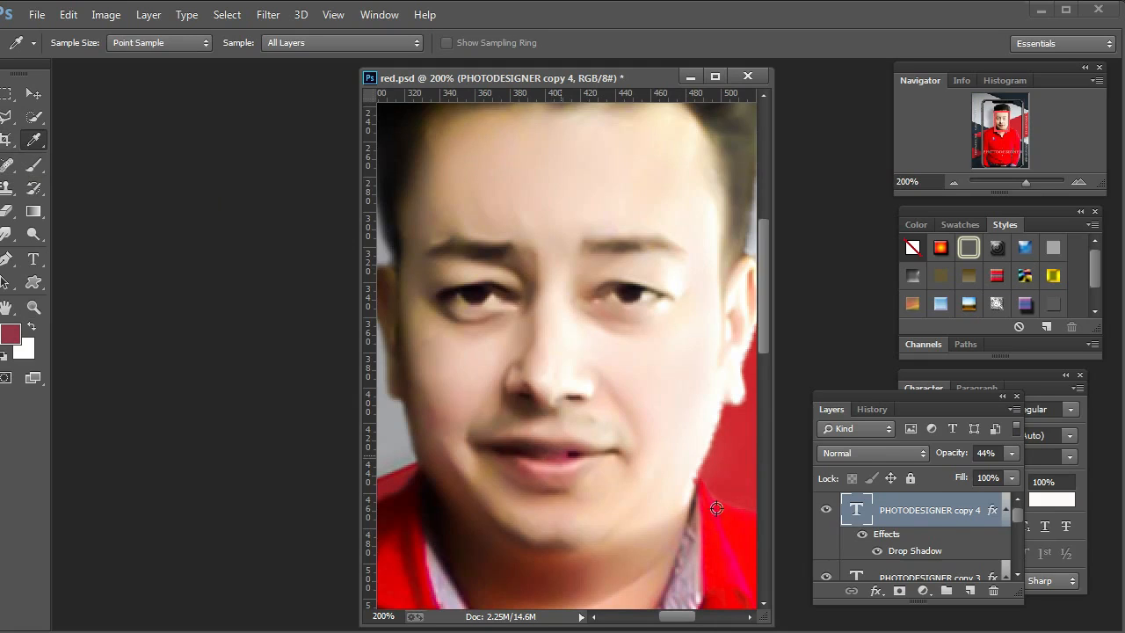
{"action": "scroll", "coordinate": [938, 518], "scroll_direction": "down", "scroll_amount": 3}
{"action": "left_click", "coordinate": [930, 562]}
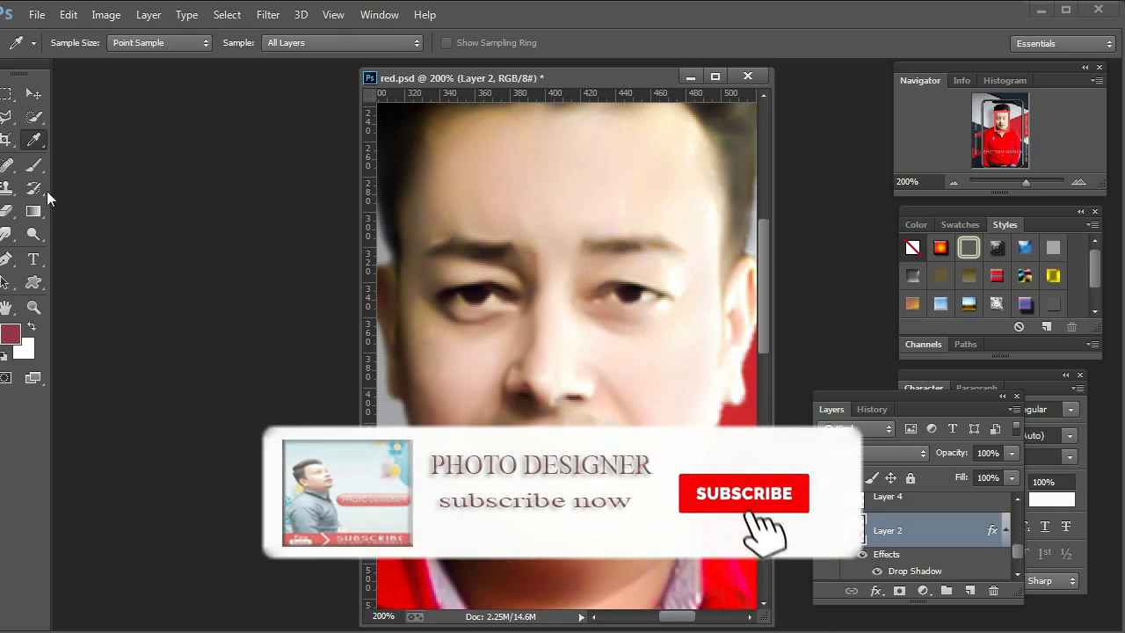
{"action": "left_click", "coordinate": [35, 119]}
{"action": "left_click", "coordinate": [33, 138]}
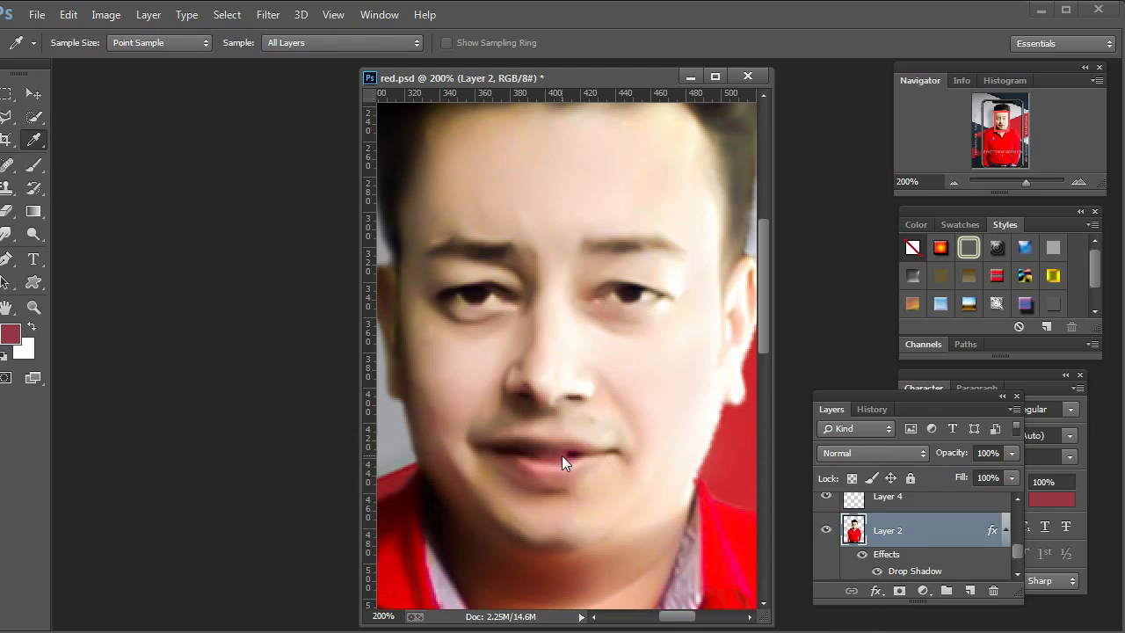
{"action": "left_click", "coordinate": [35, 164]}
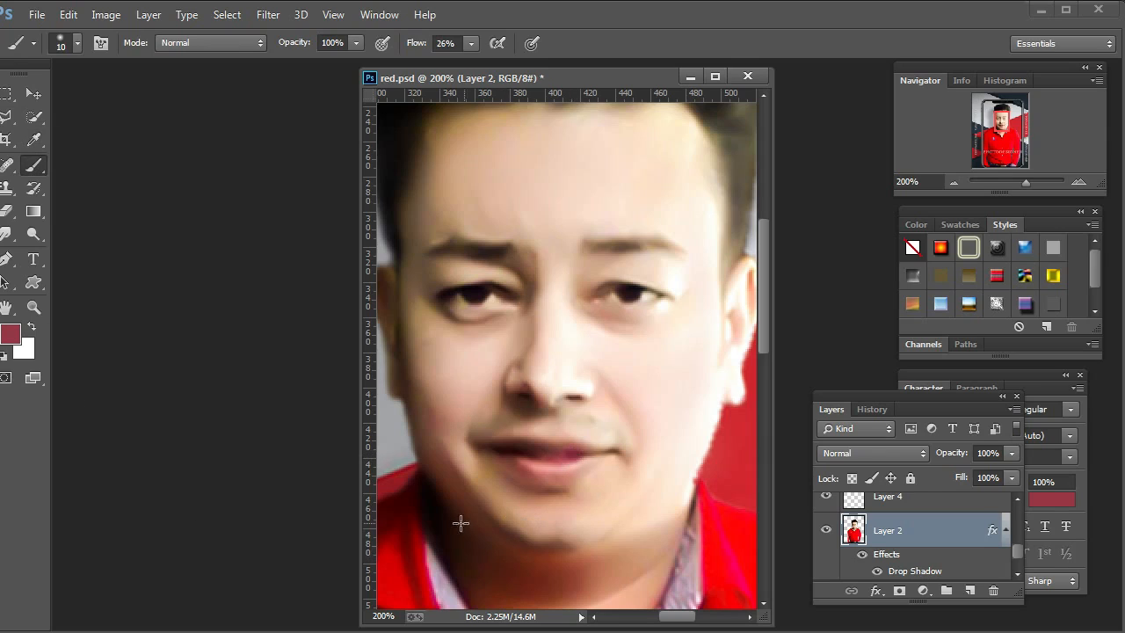
Step: Fit the whole composition in view and start exporting it with Save for Web
{"action": "left_click", "coordinate": [33, 306]}
{"action": "right_click", "coordinate": [448, 371]}
{"action": "left_click", "coordinate": [466, 381]}
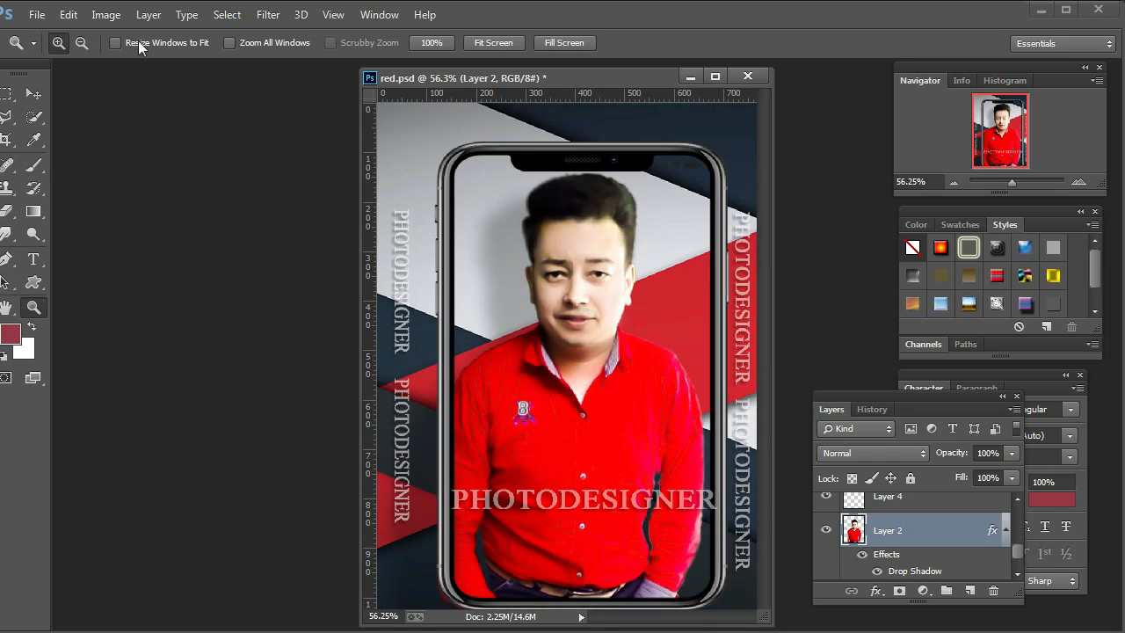
{"action": "left_click", "coordinate": [36, 14]}
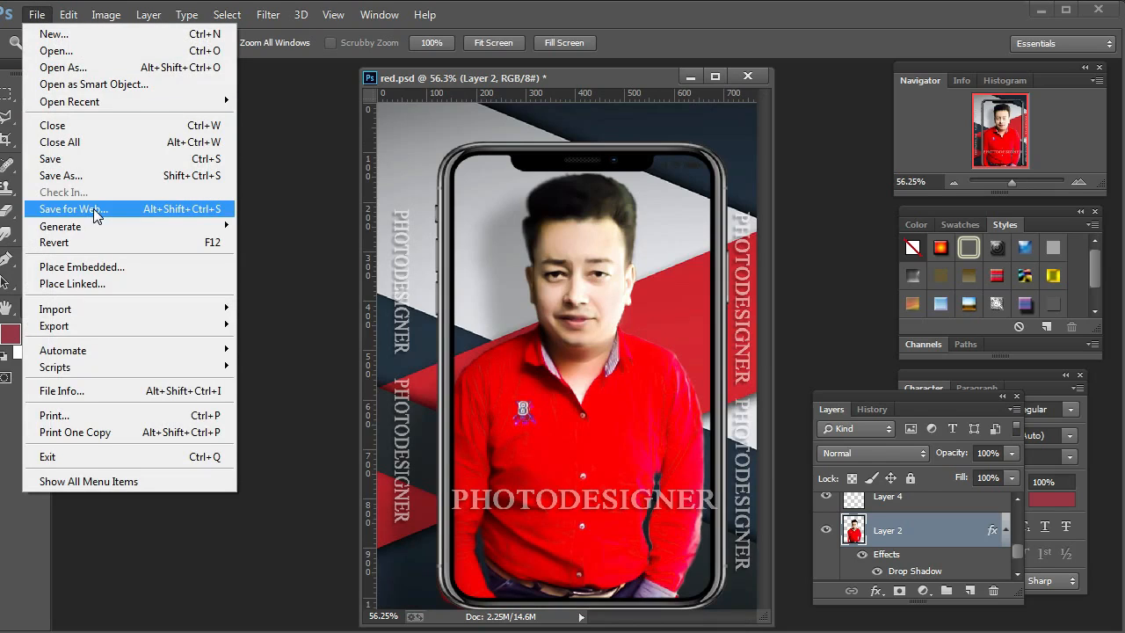